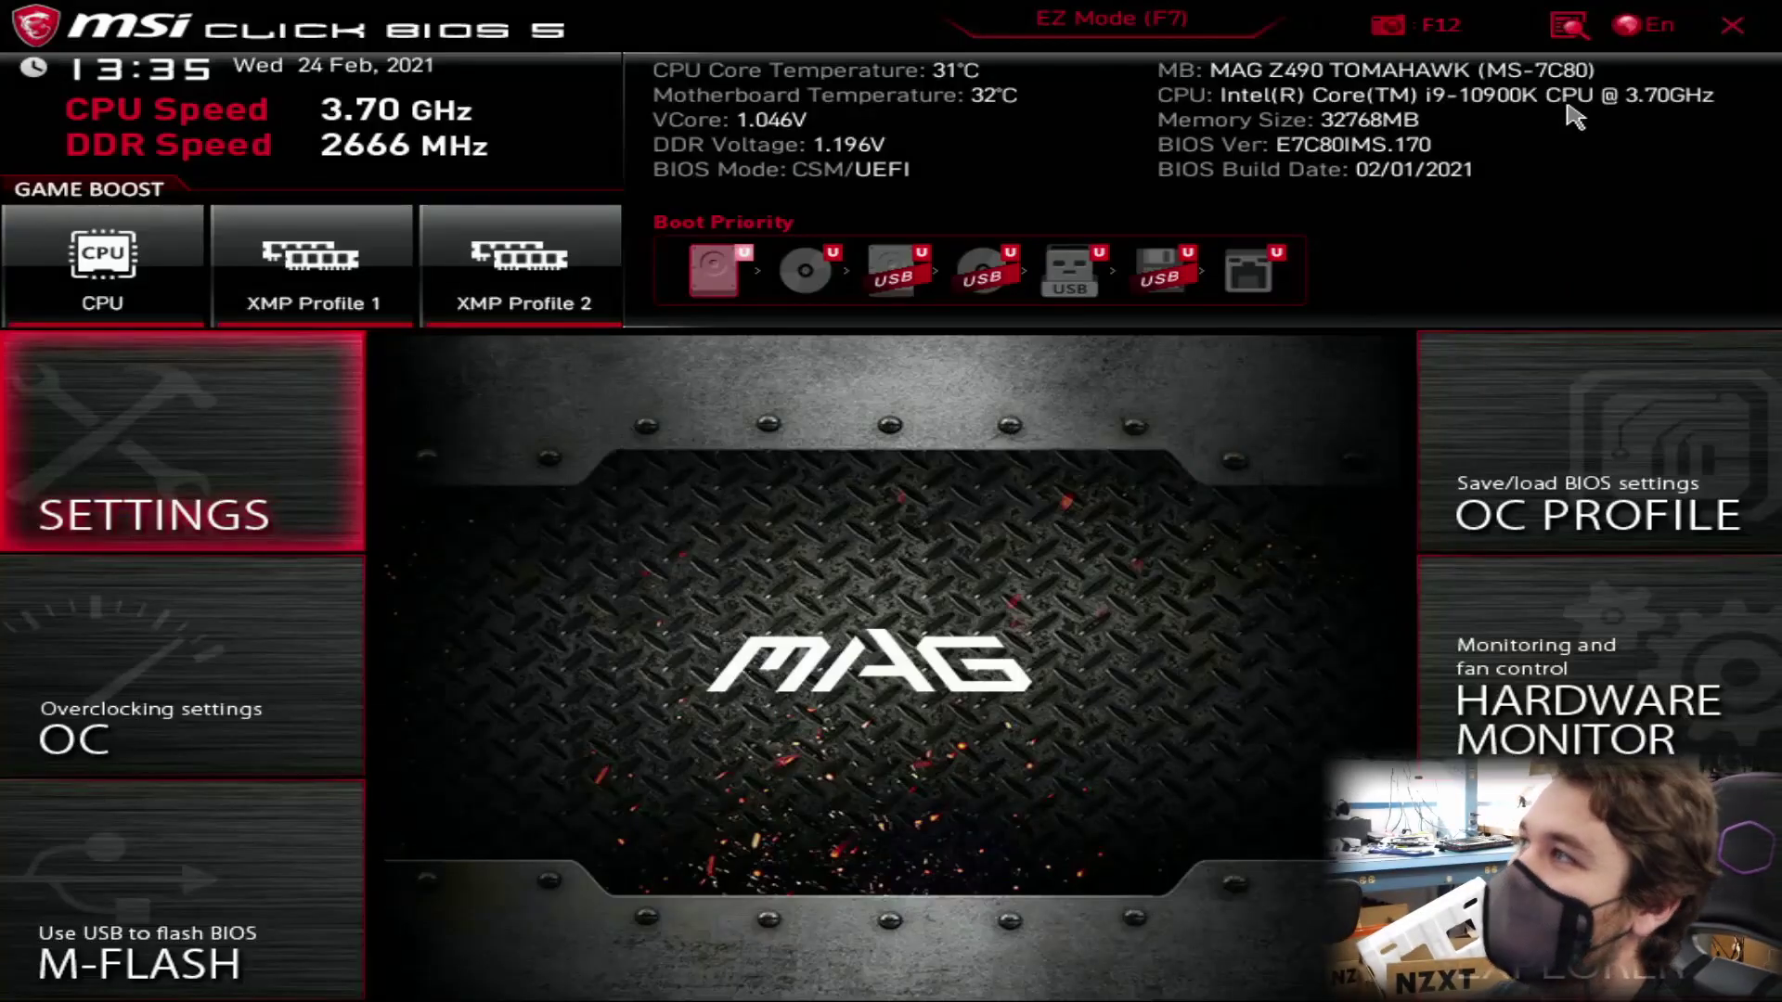
Step: In the OC section, set Extreme Memory Profile (XMP) to Profile 1 for DDR4 3200MHz
key("Down")
key("Return")
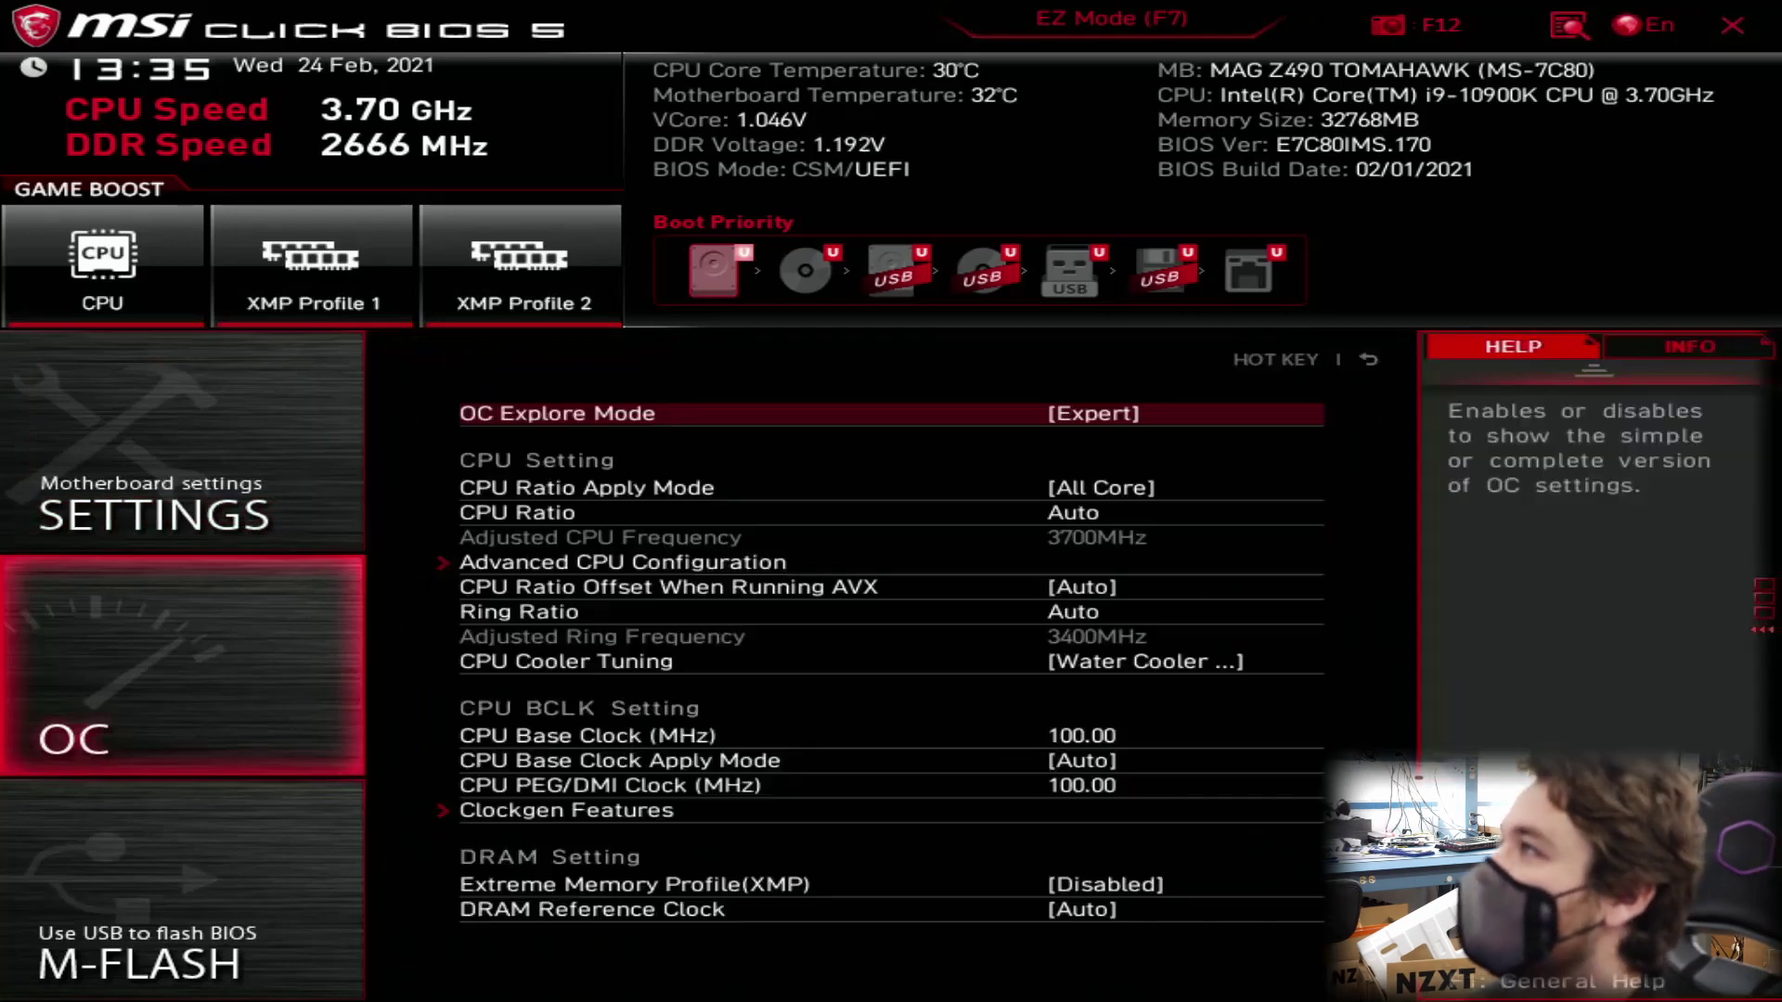
key("Down")
key("Down")
key("Down")
key("Down")
key("Down")
key("Down")
key("Down")
key("Down")
key("Down")
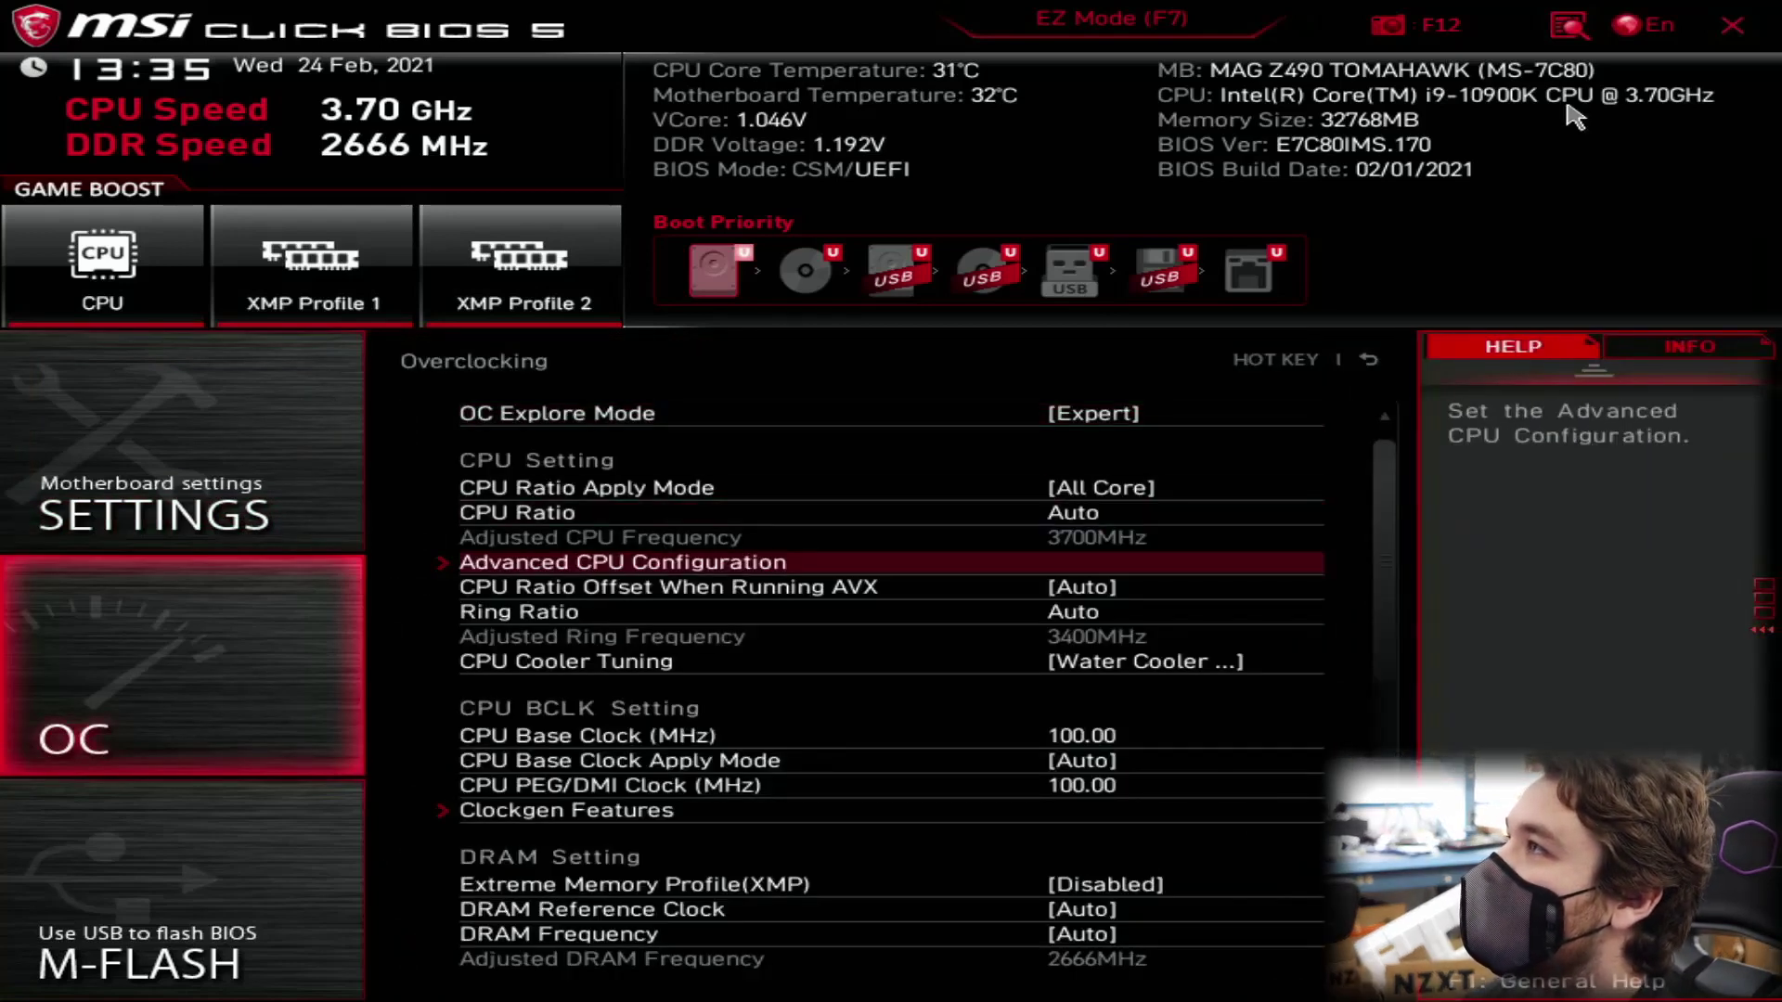
key("Down")
key("Down")
key("Down")
key("Down")
key("Down")
key("Down")
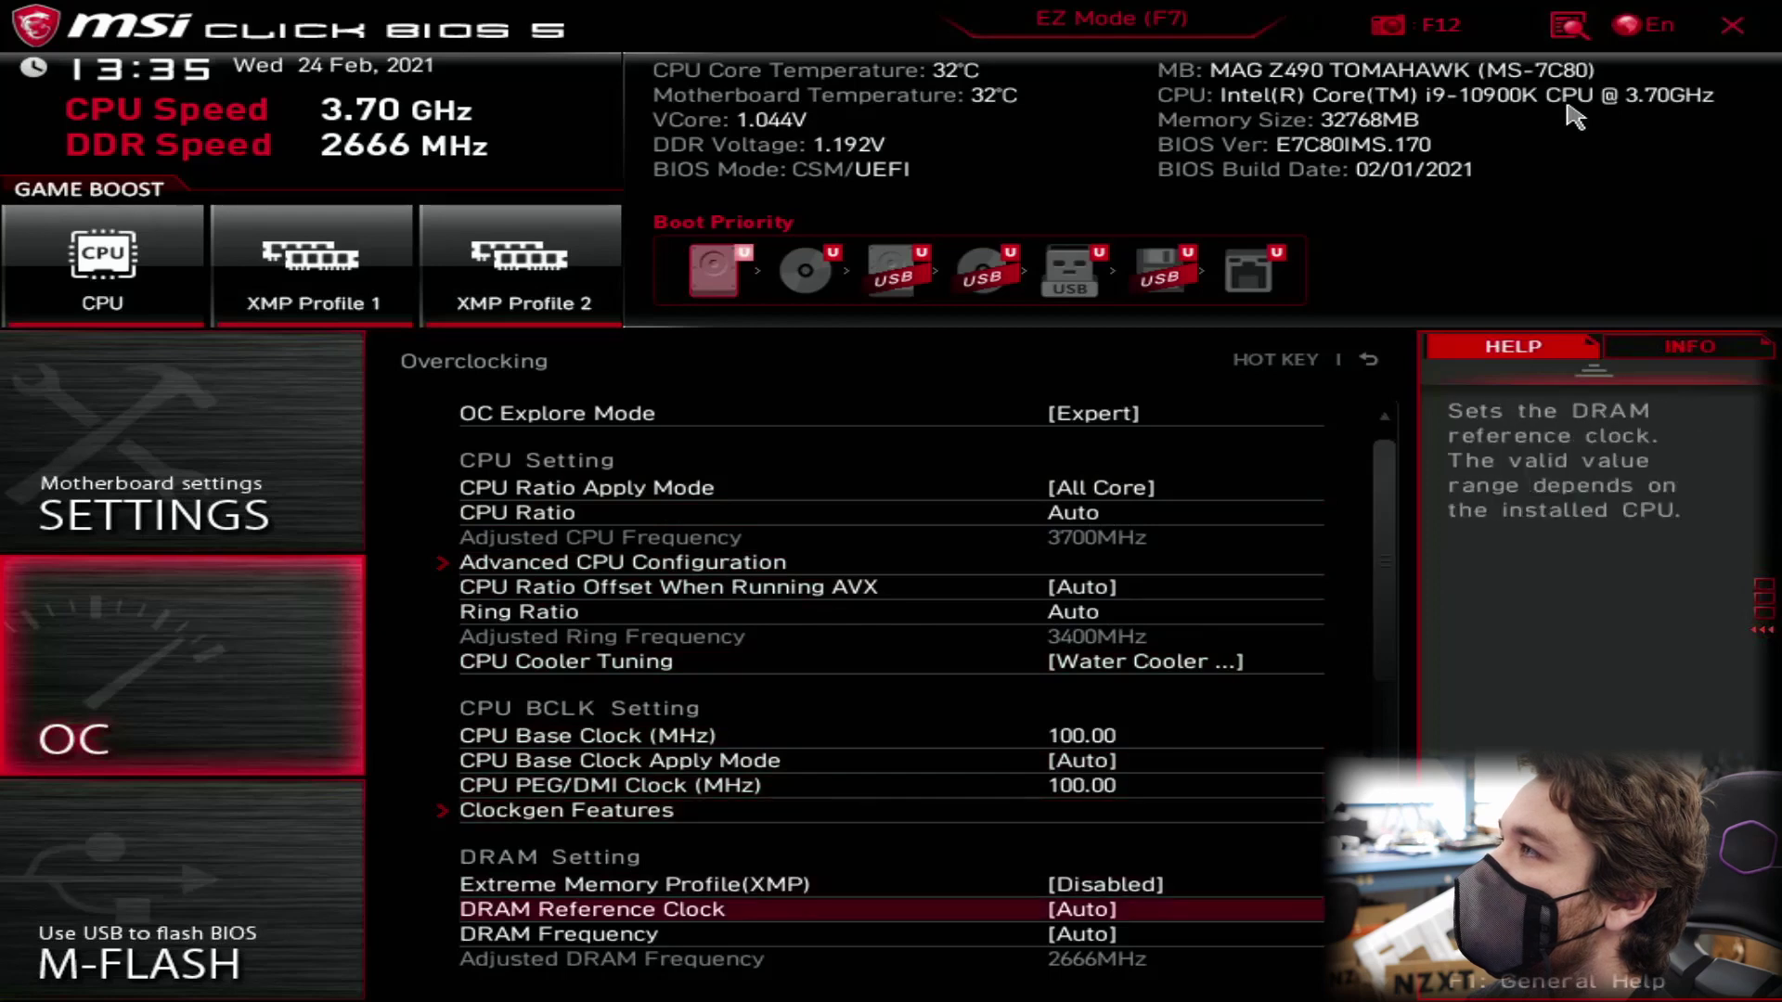
key("Up")
key("Up")
key("Up")
key("Up")
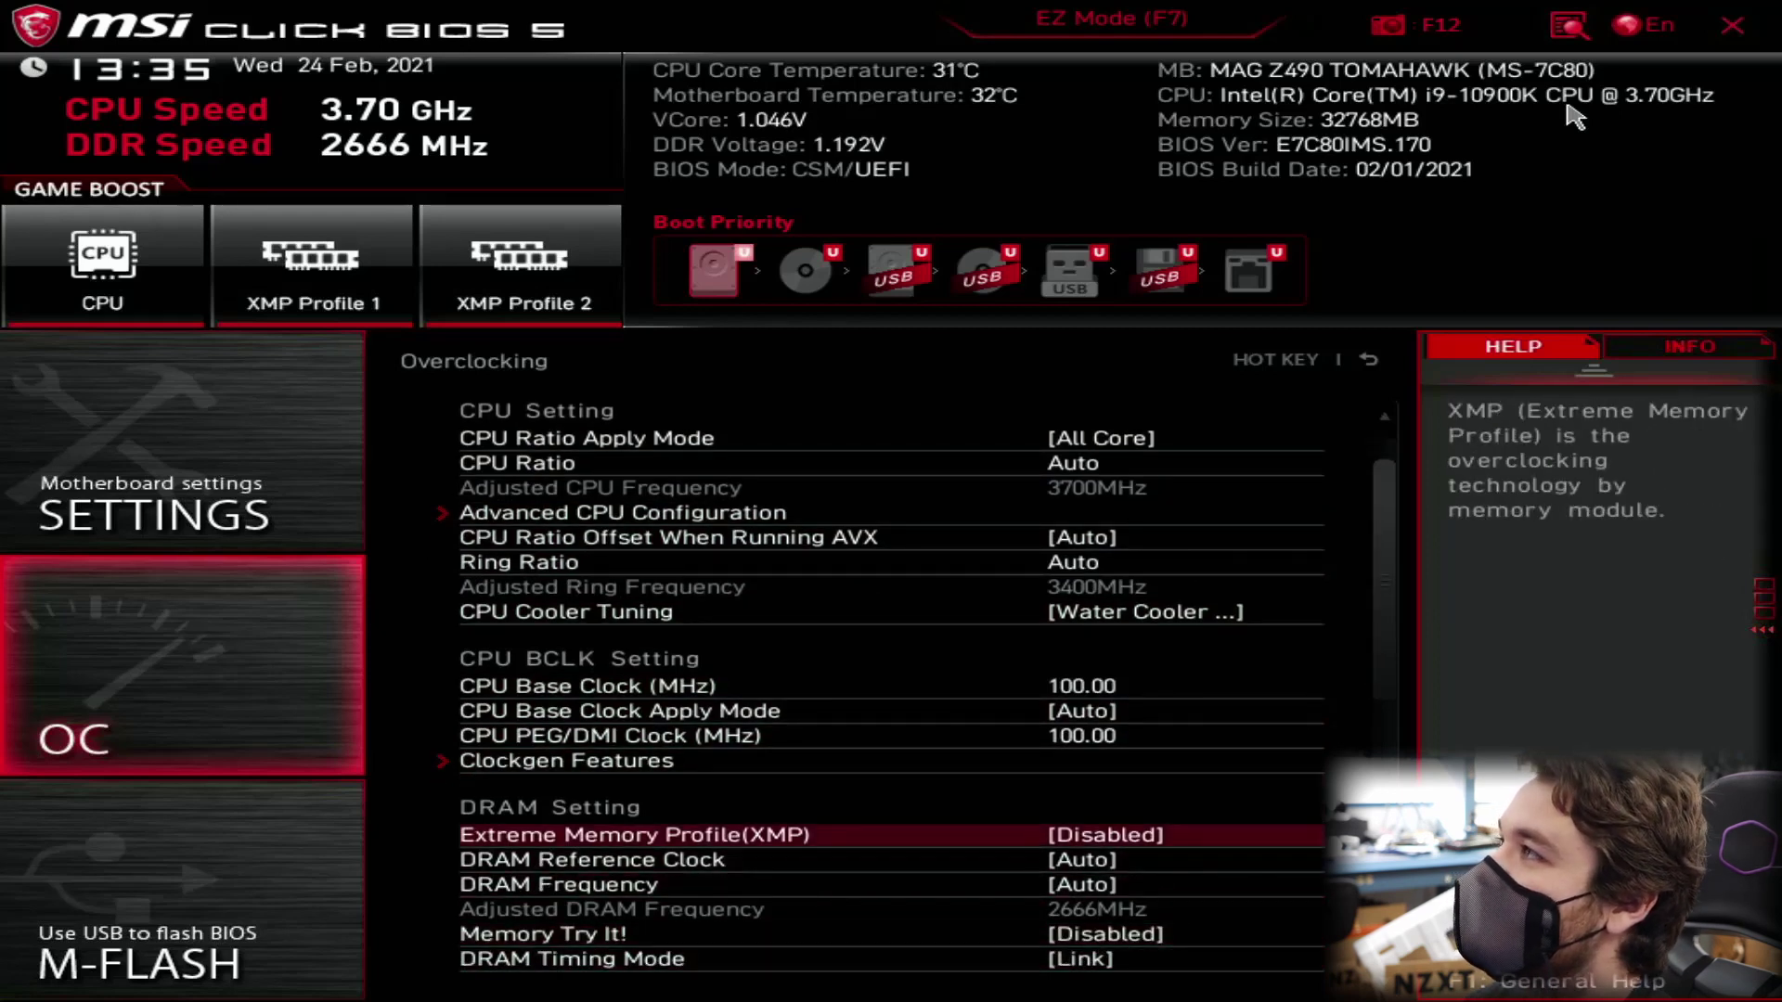
key("Return")
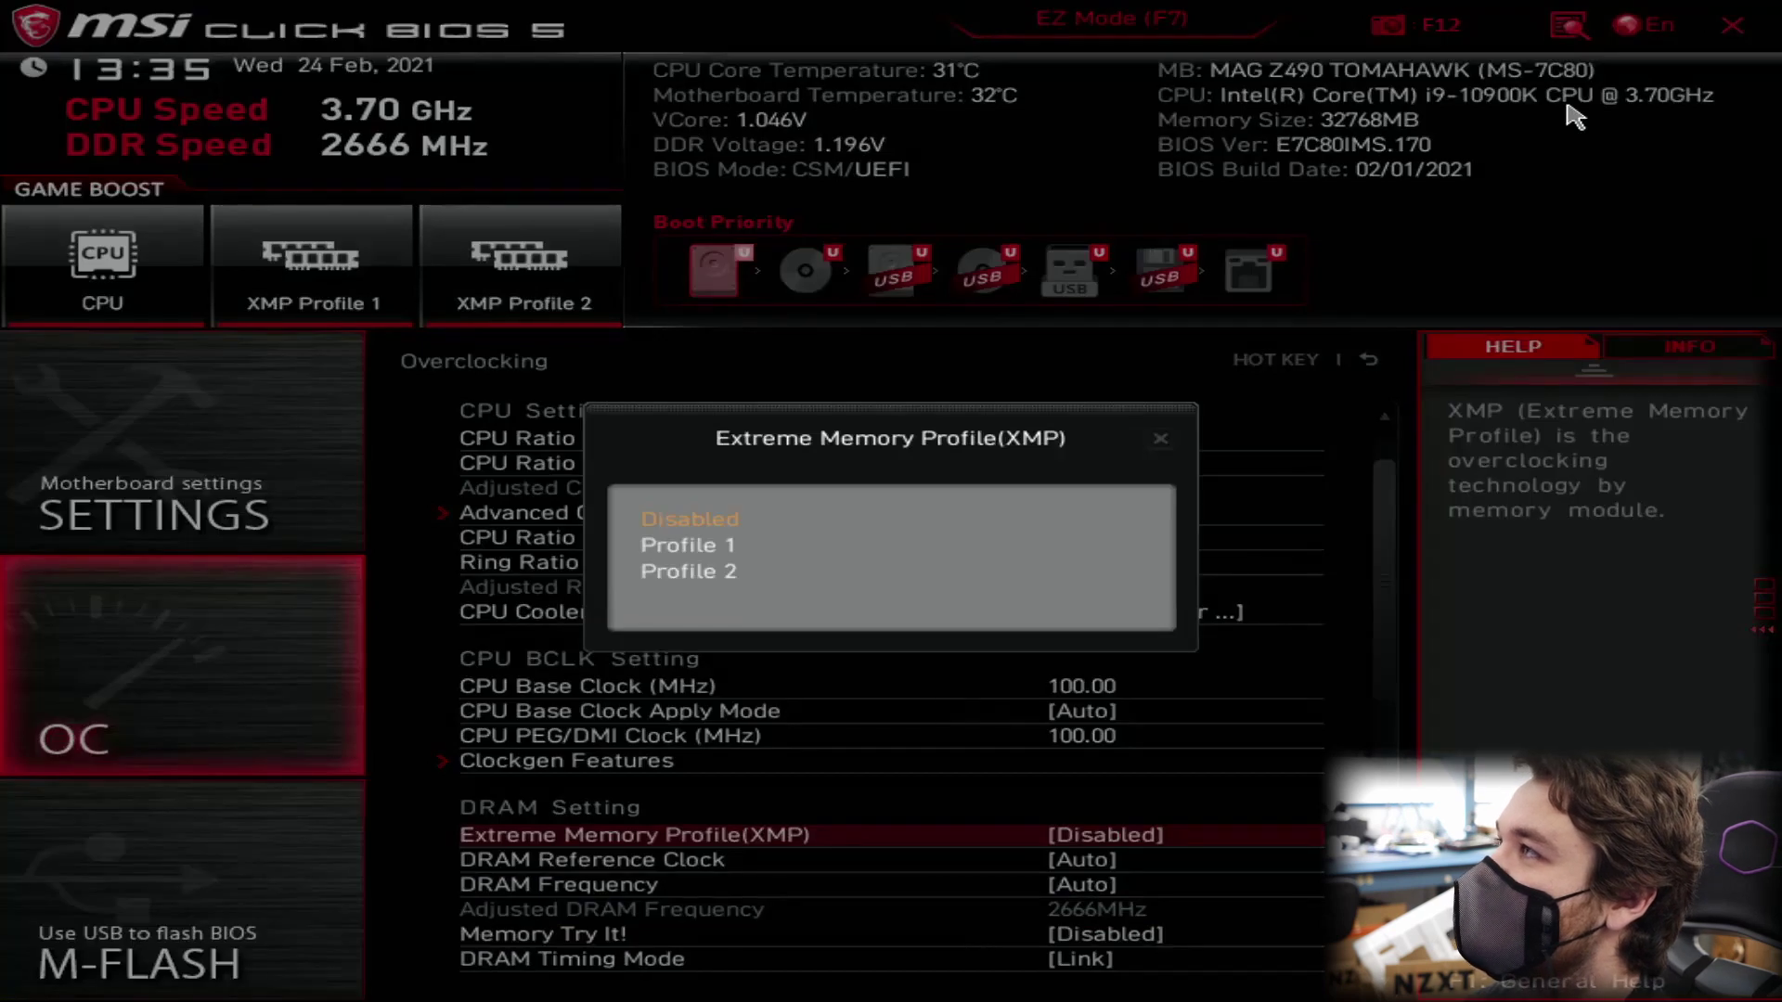
key("Down")
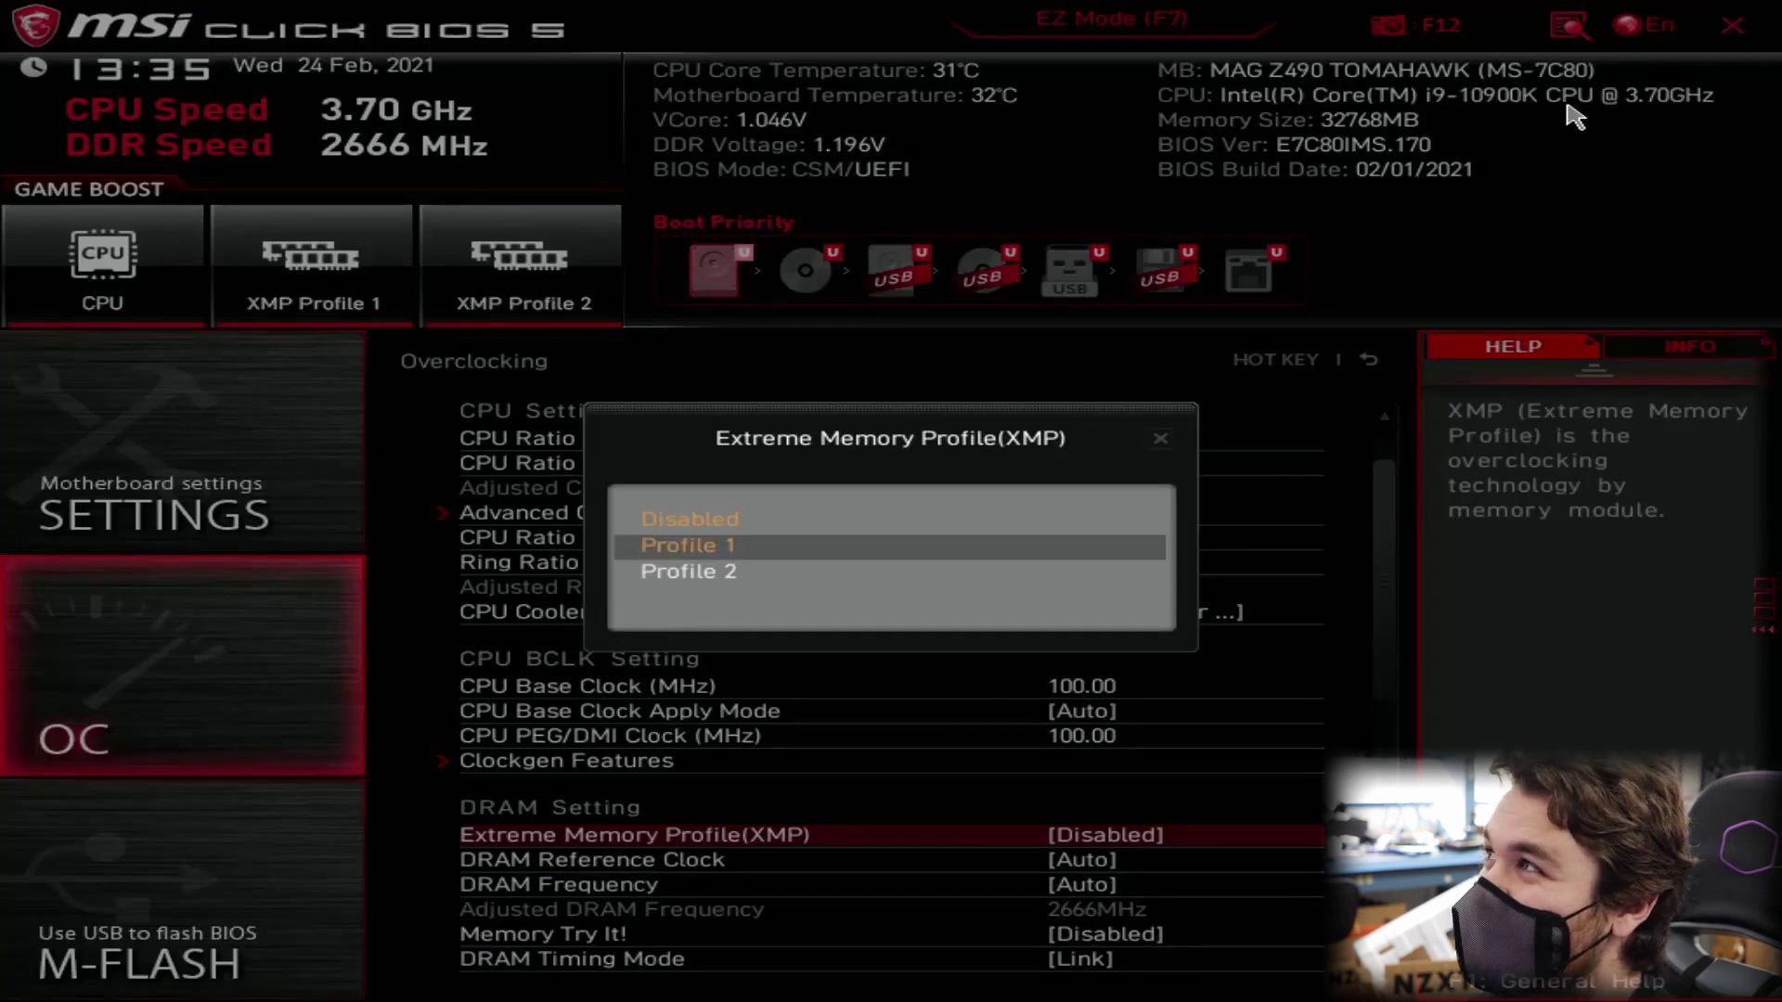
key("Down")
key("Up")
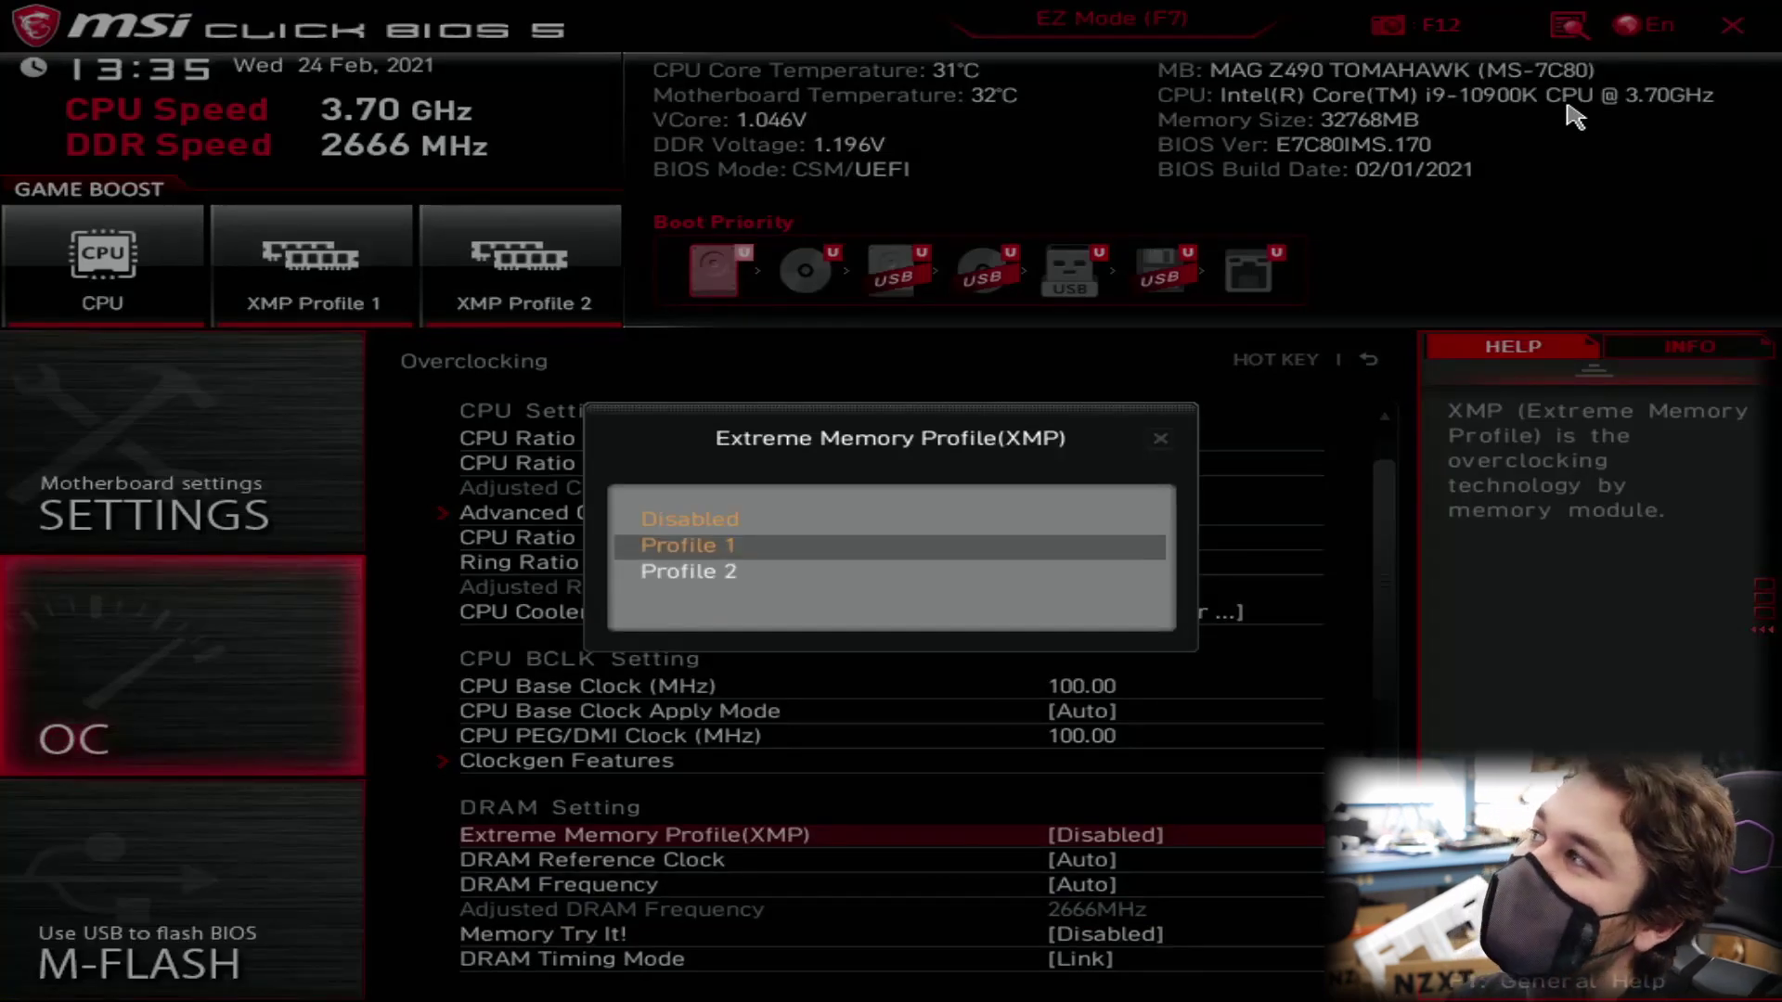
key("Return")
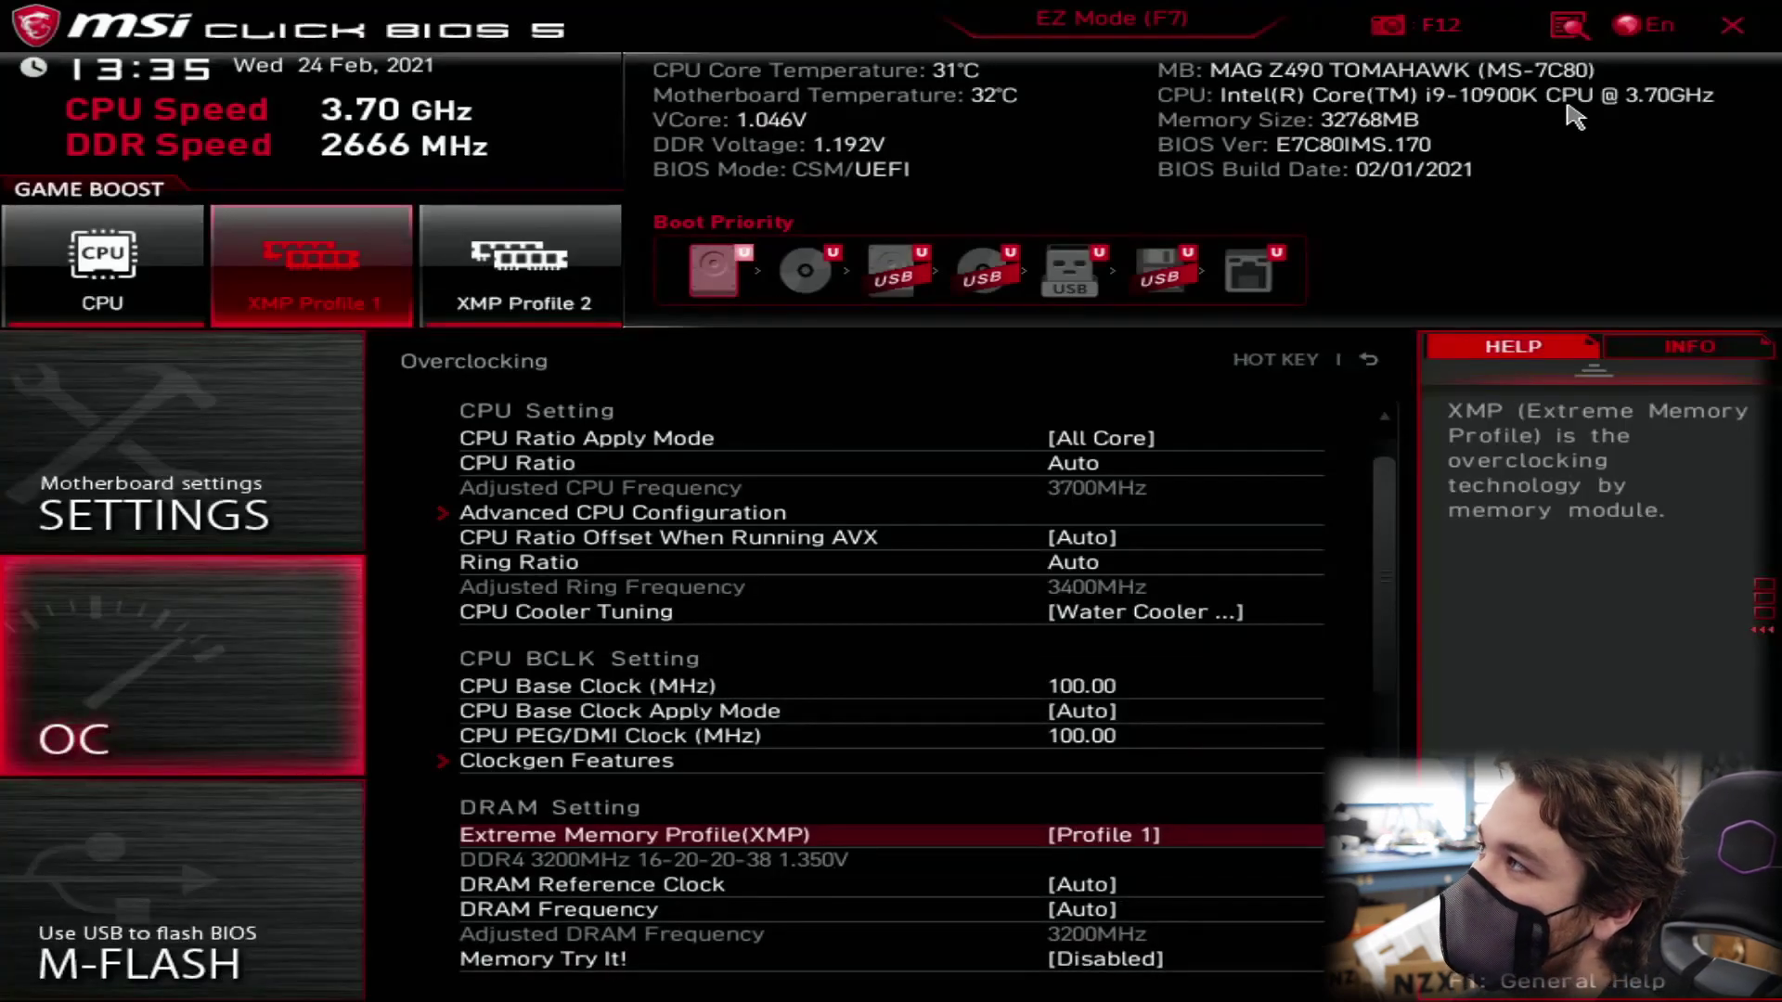
Step: Try XMP Profile 2 for comparison, switch back to Profile 1, and return to the home screen
key("Return")
key("Down")
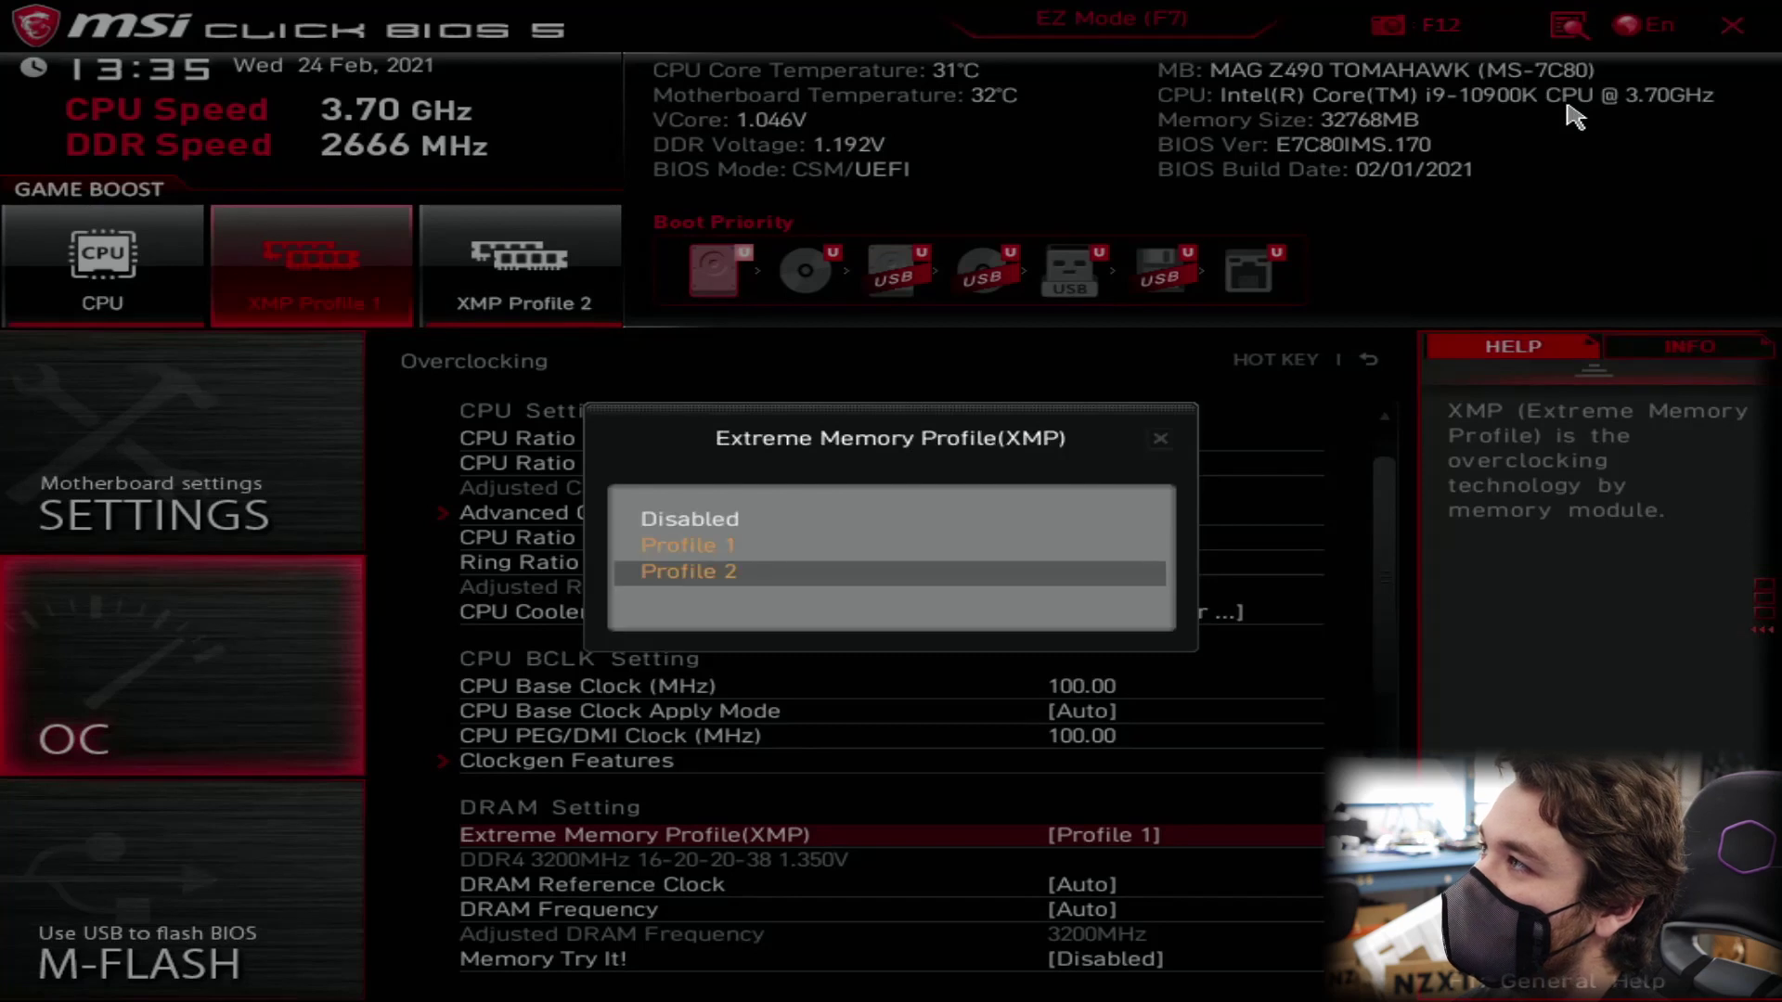
key("Return")
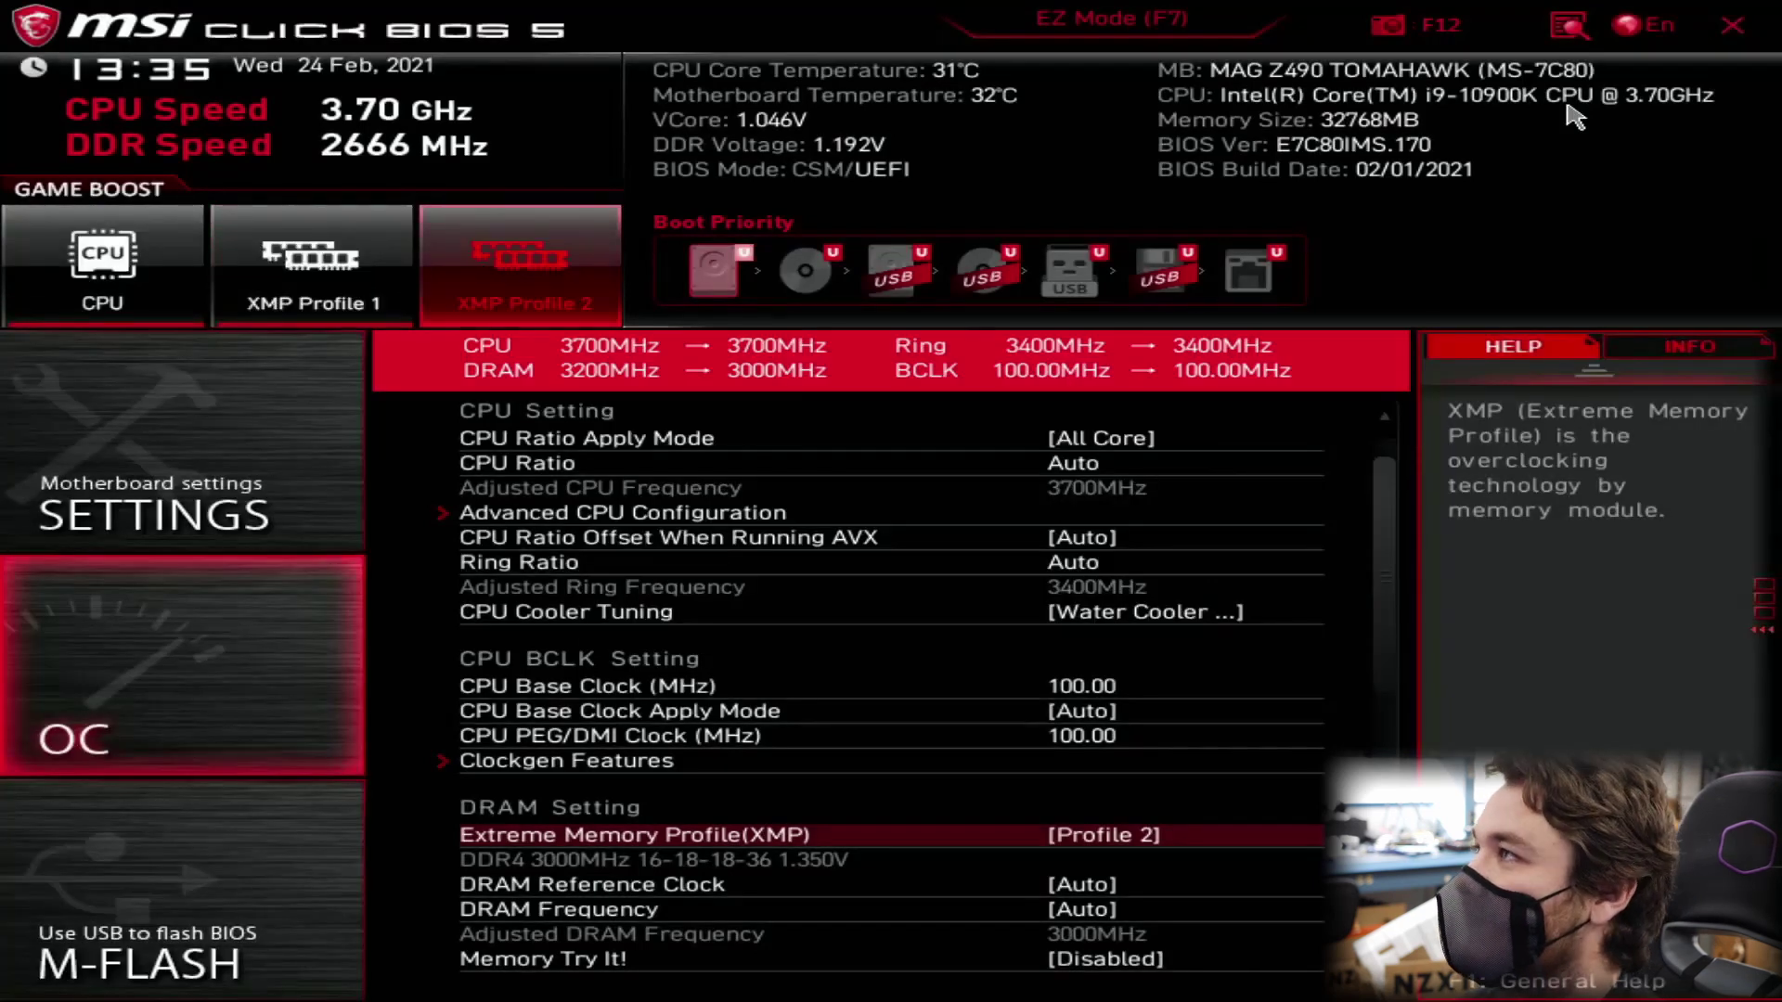
key("Return")
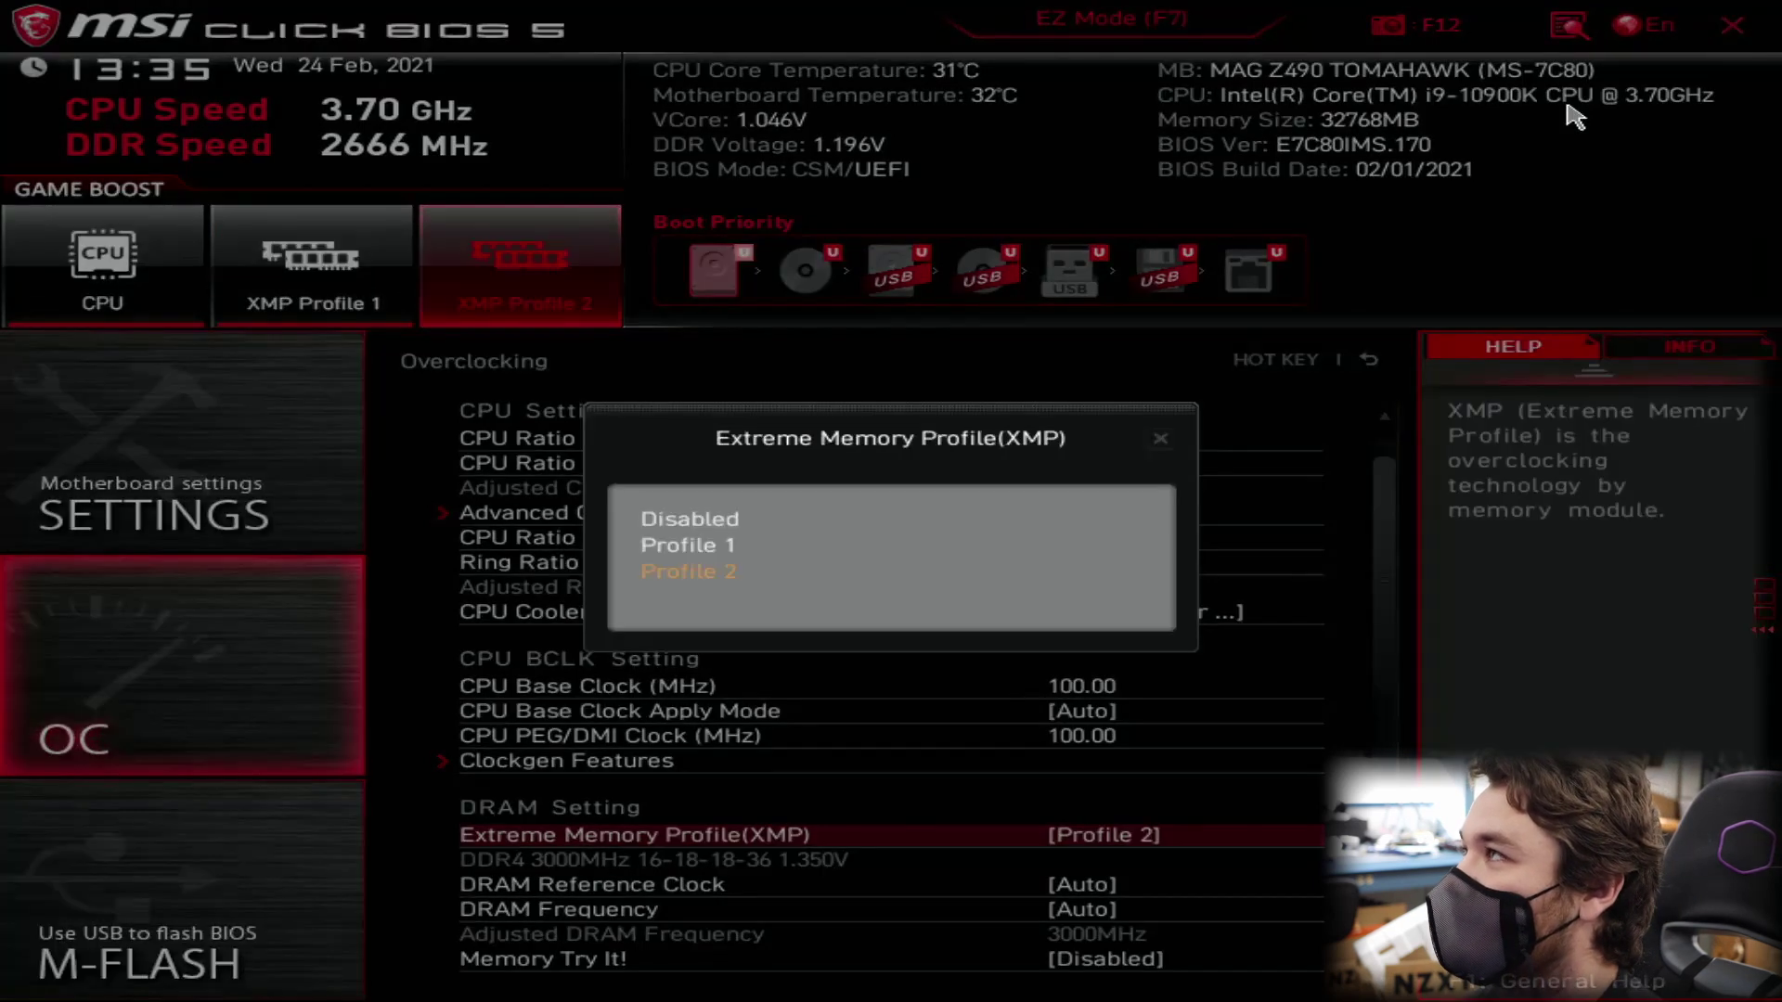
key("Up")
key("Return")
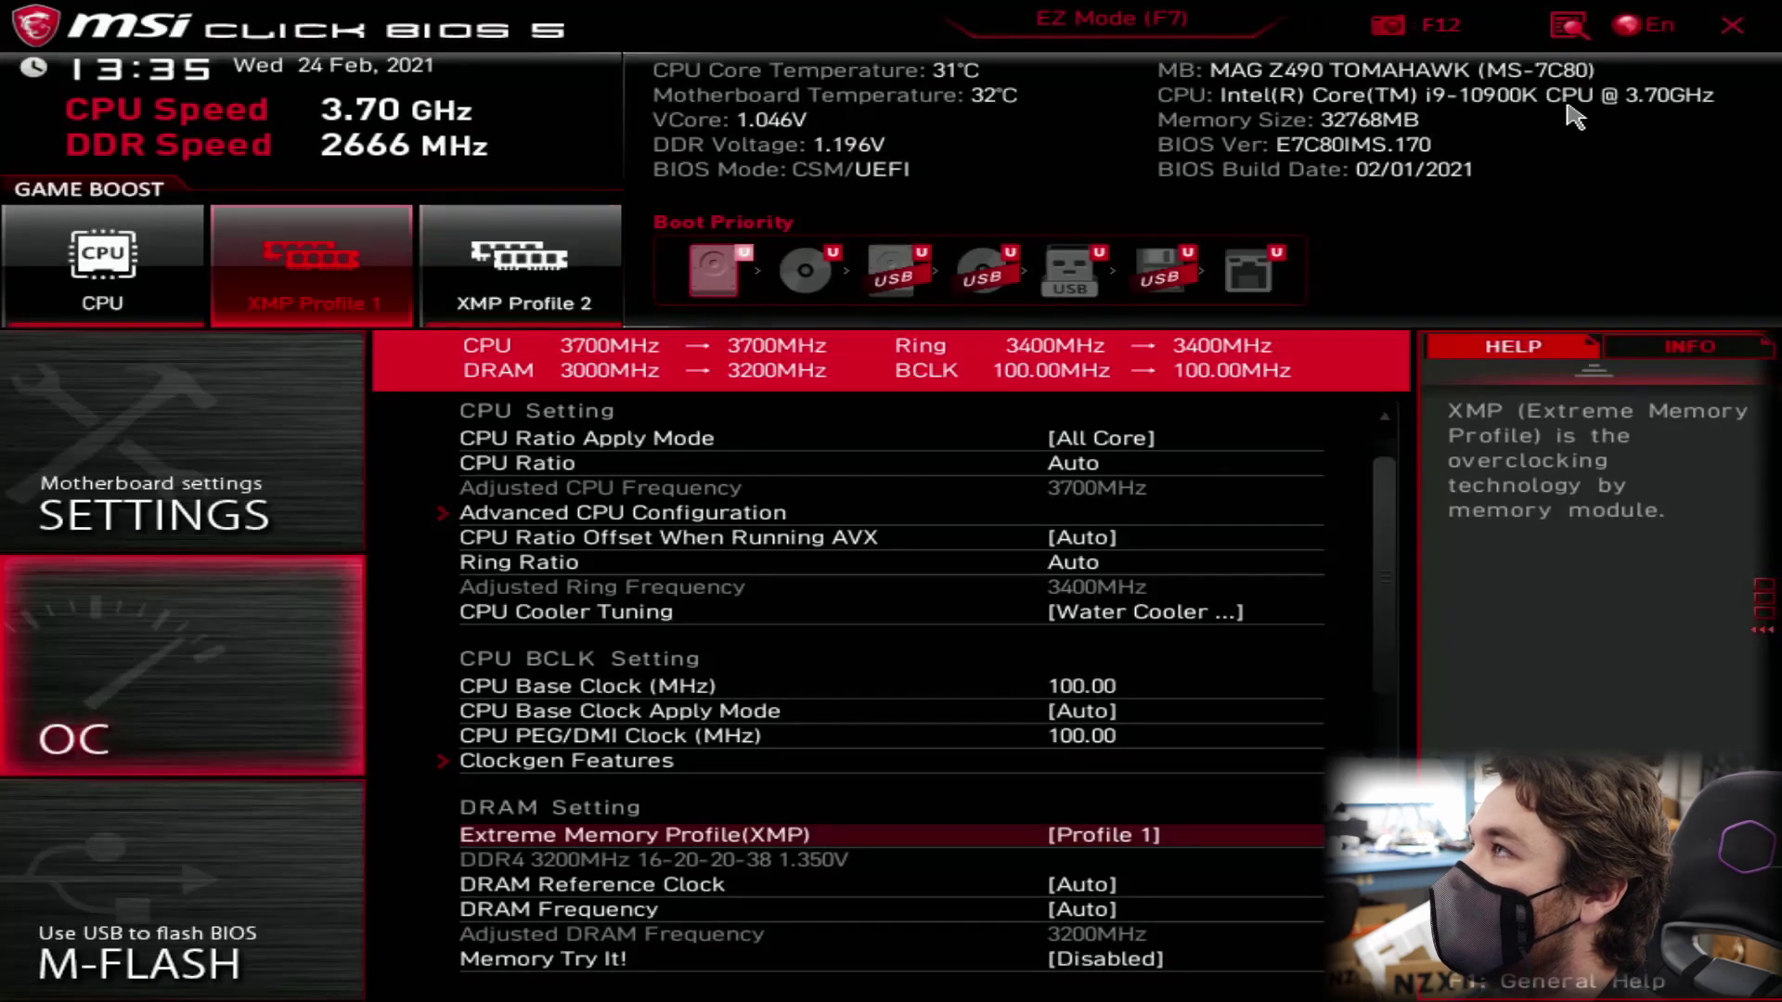
key("Escape")
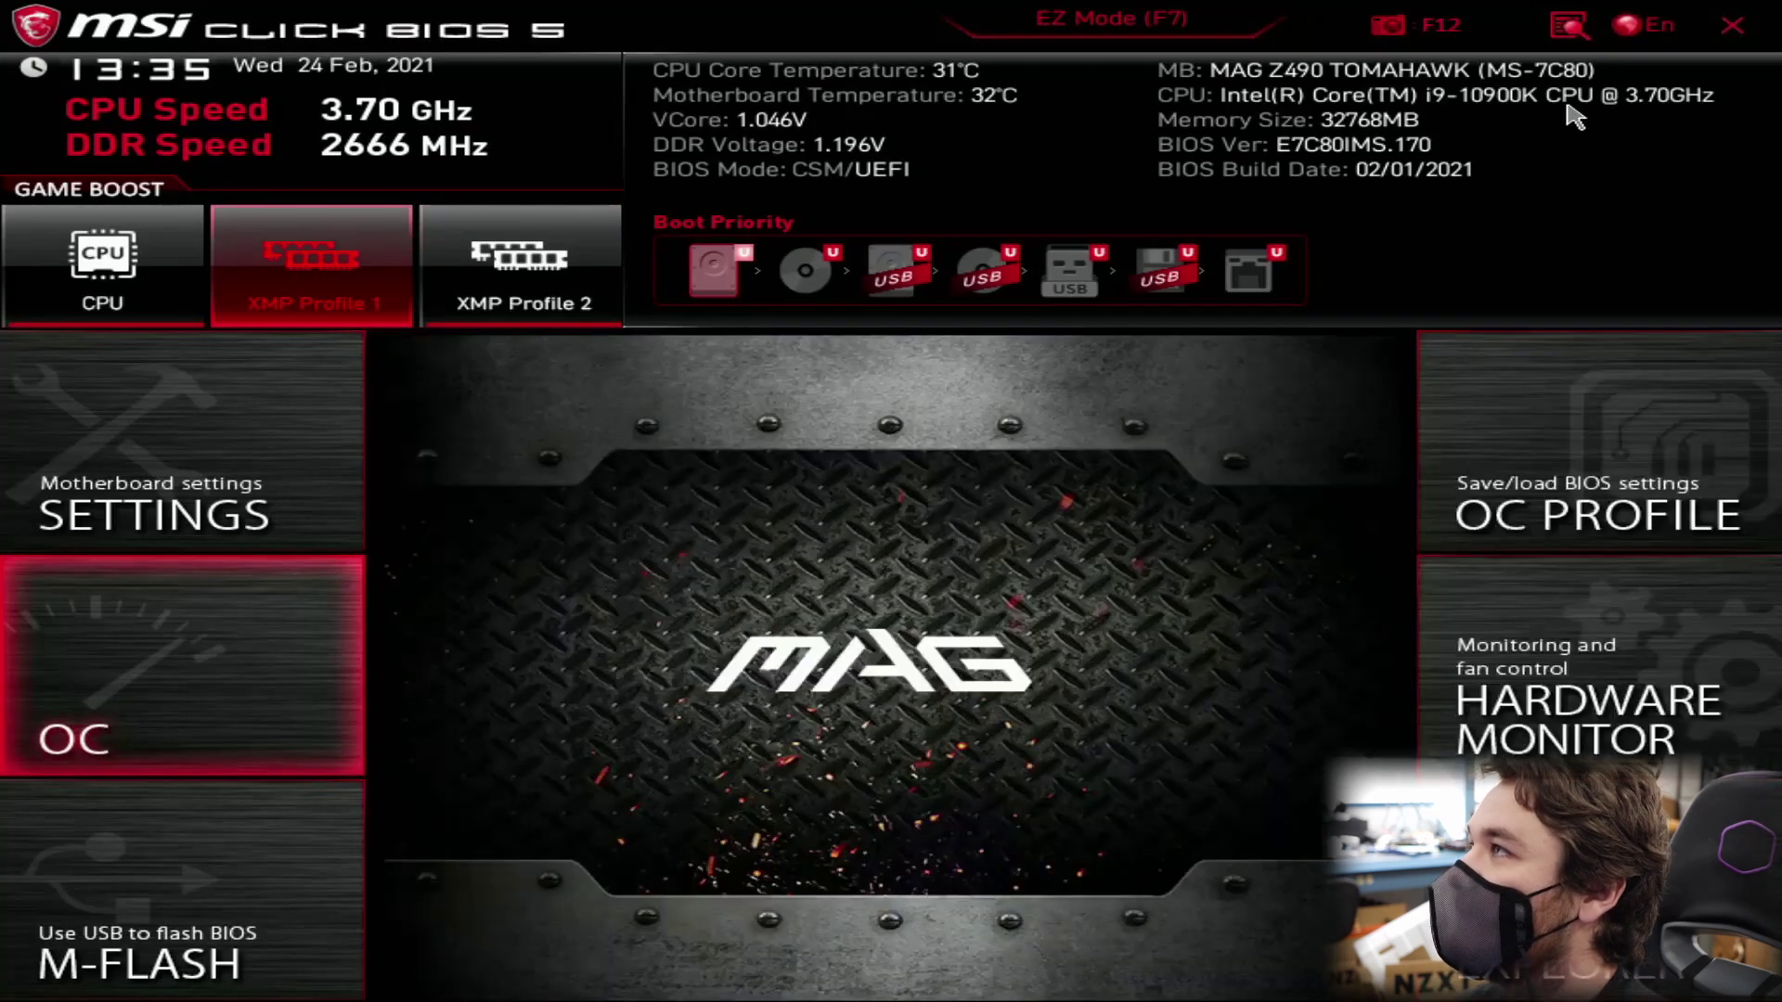
Step: From Settings > Save & Exit, choose Save Changes and Reboot, review the XMP Disabled-to-Profile 1 change, then dismiss
key("Up")
key("Return")
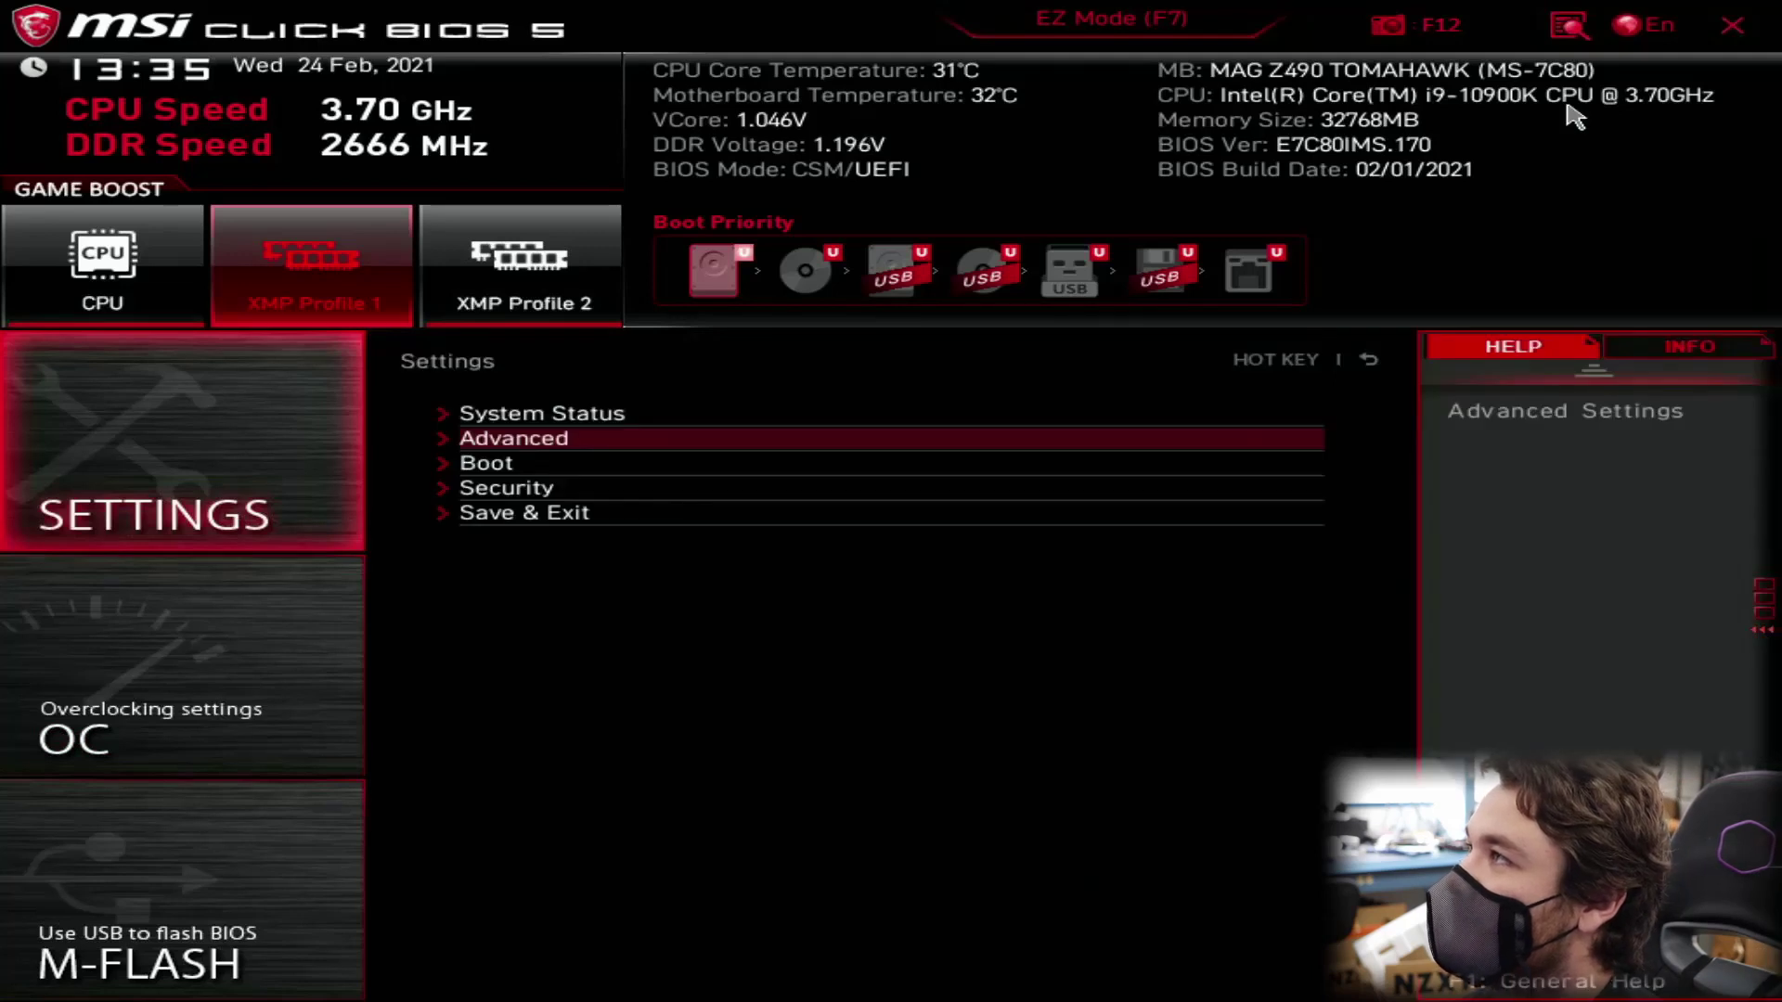
key("Down")
key("Down")
key("Down")
key("Return")
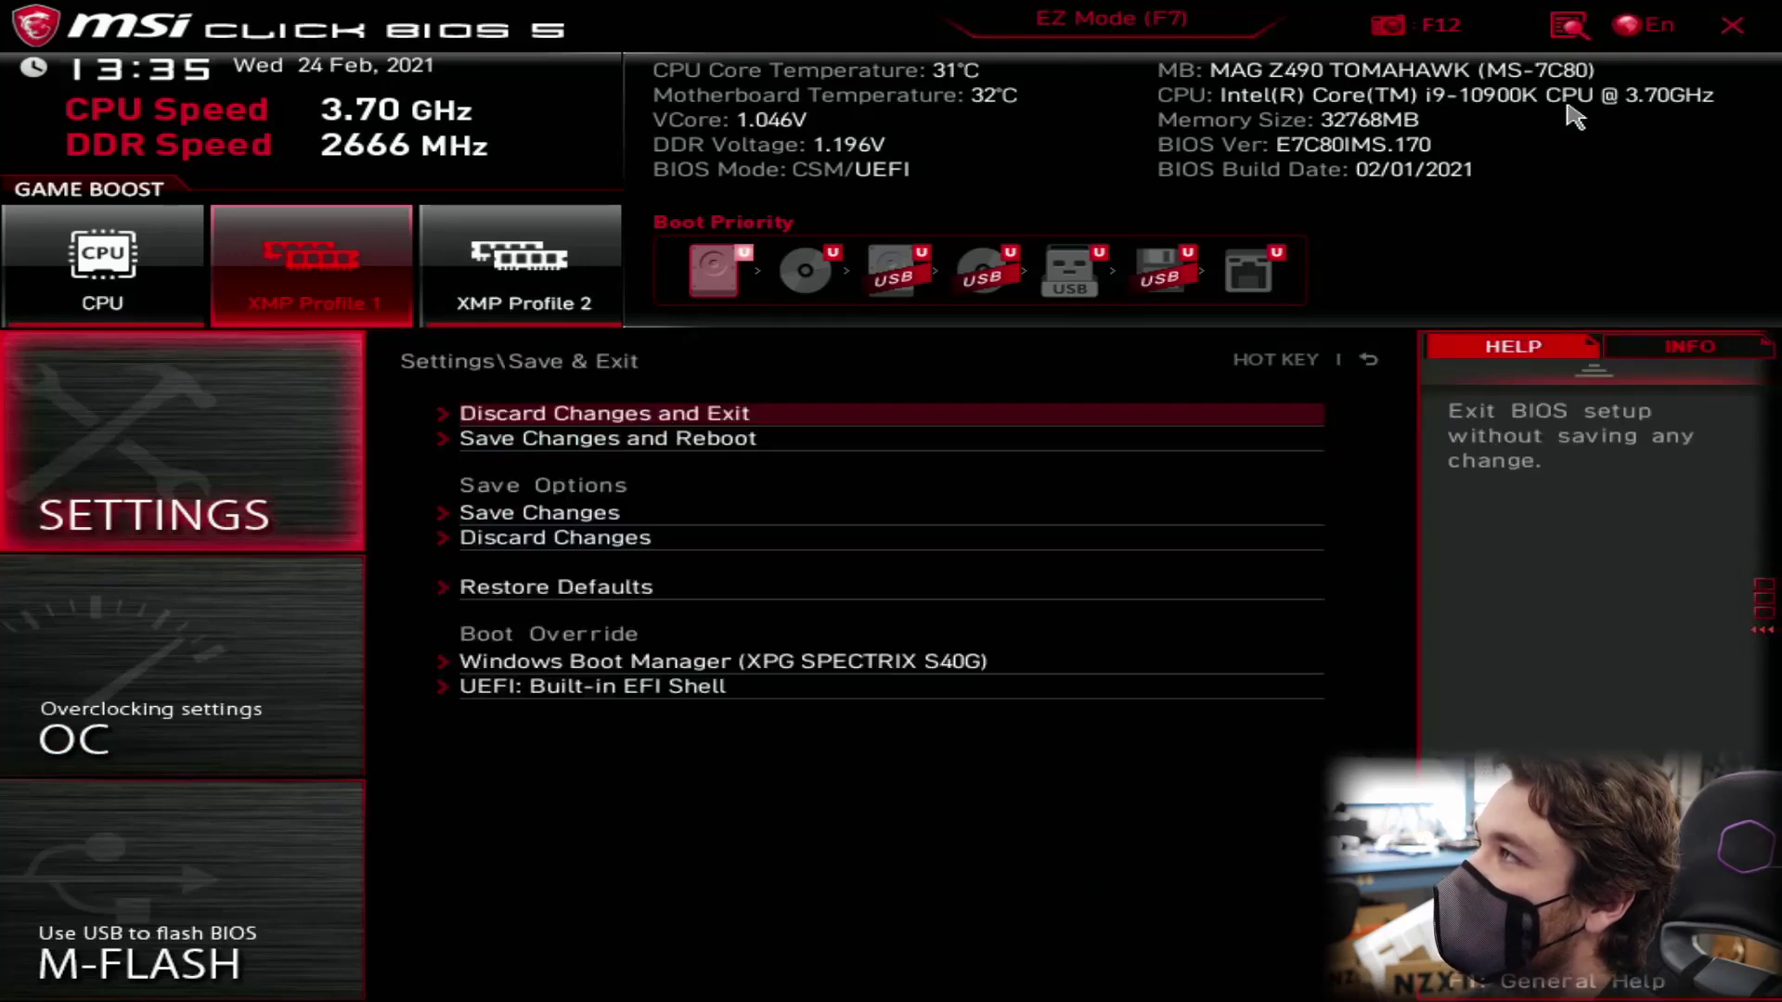
key("Down")
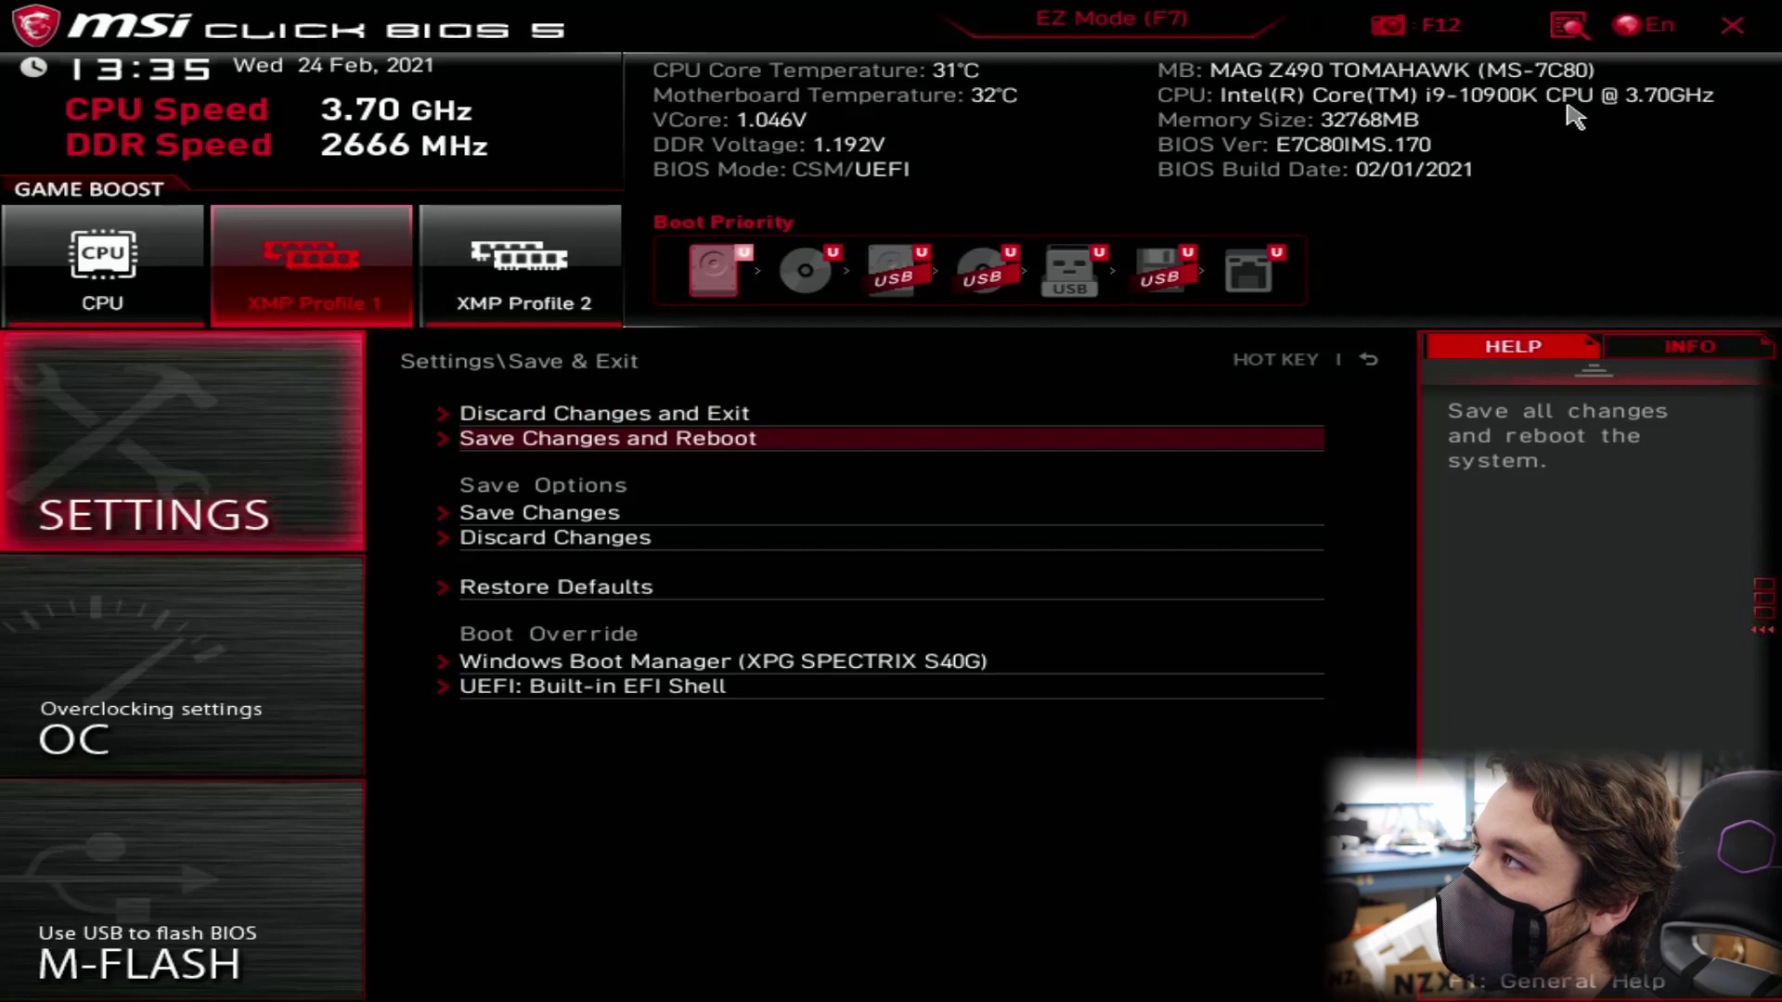
key("Return")
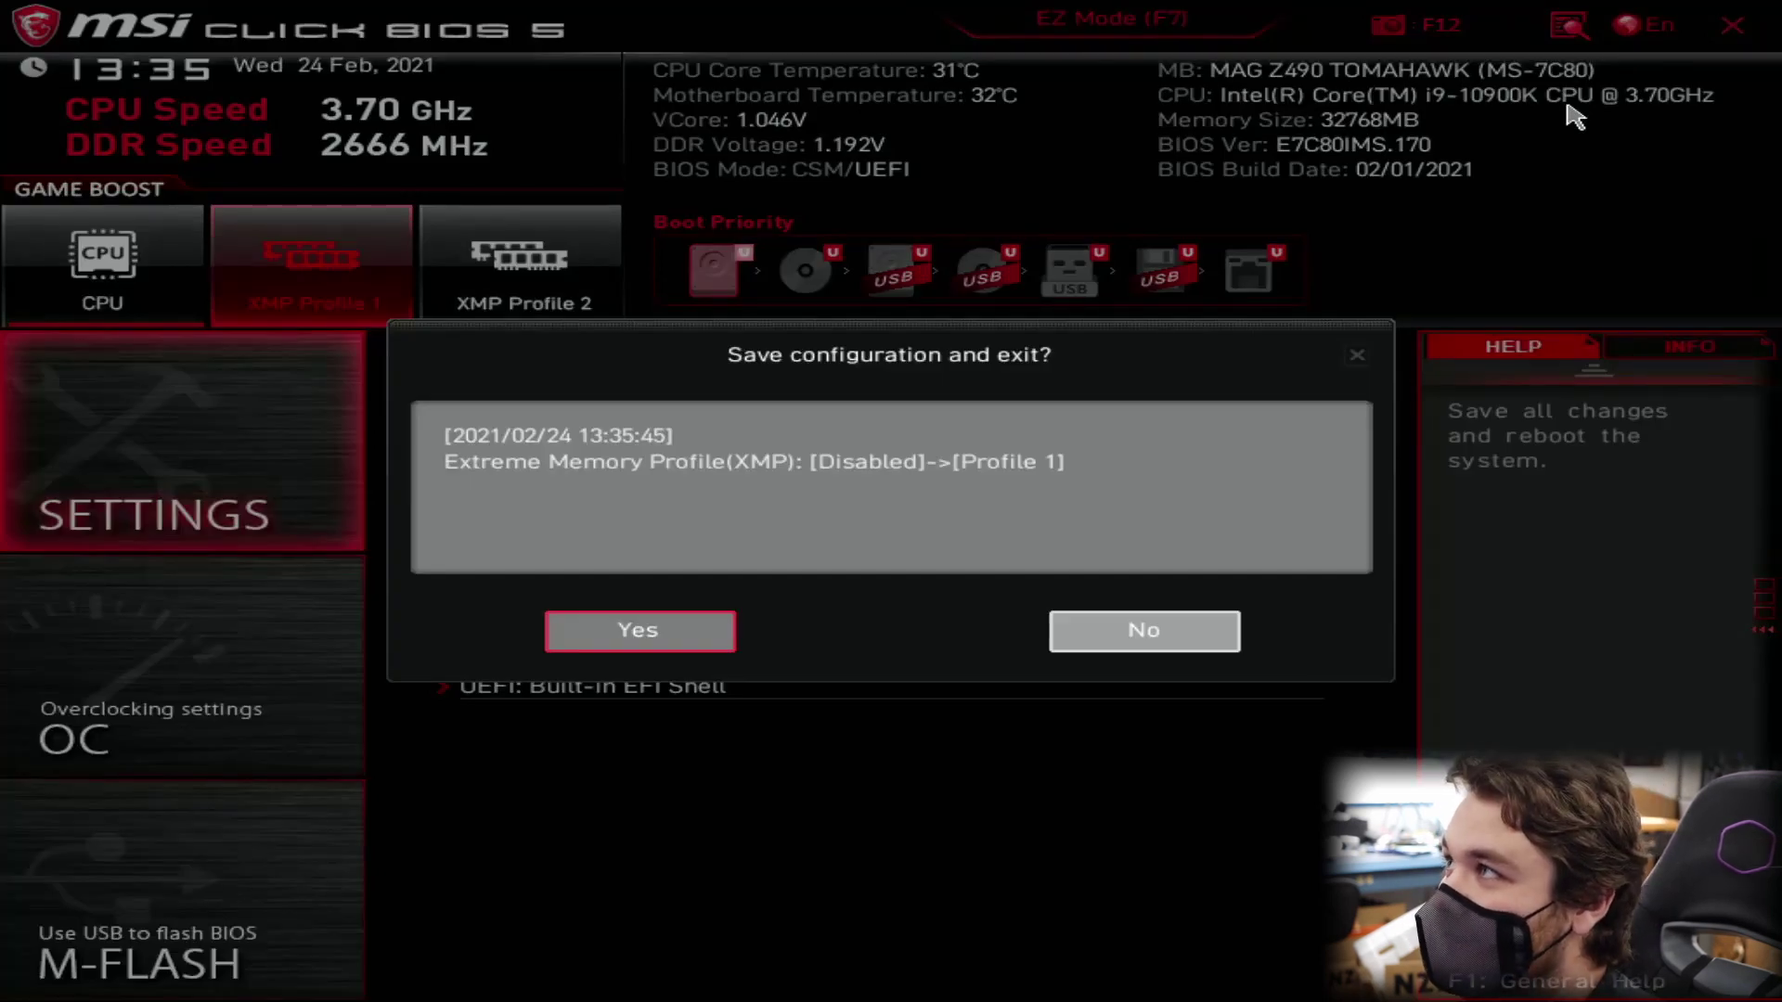
key("Escape")
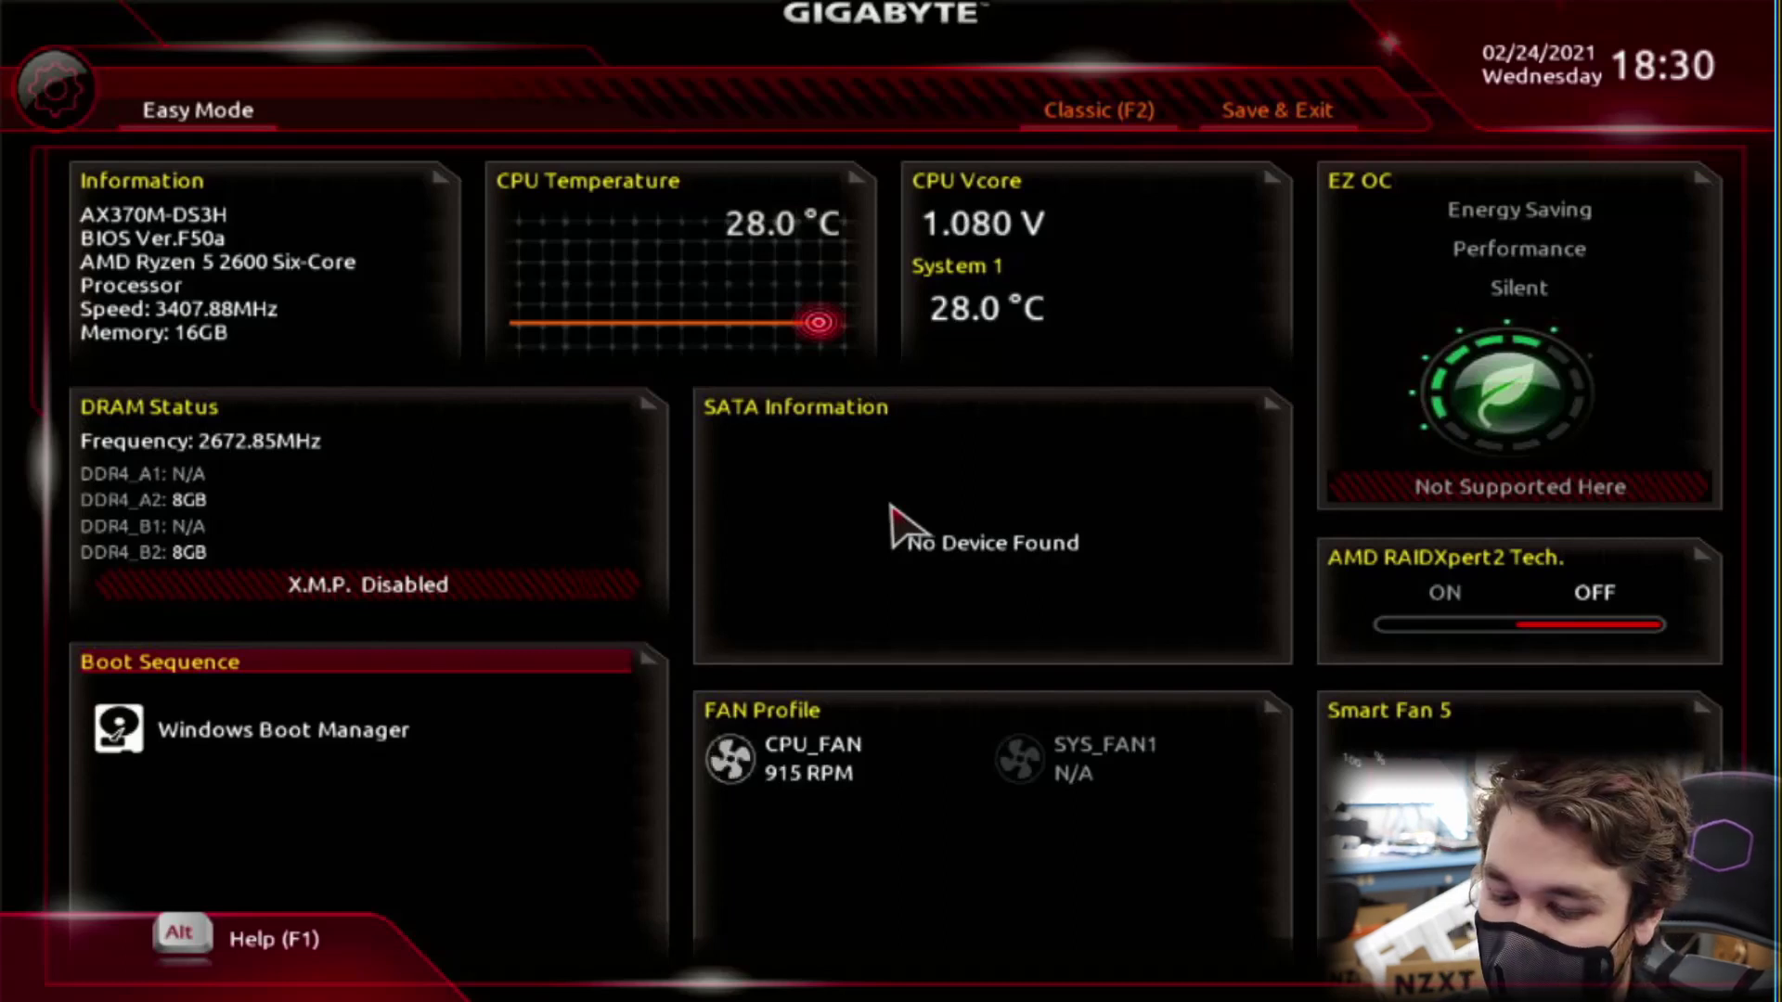
Step: Switch the Gigabyte BIOS from Easy Mode to the Classic System Information page with F2
key("F2")
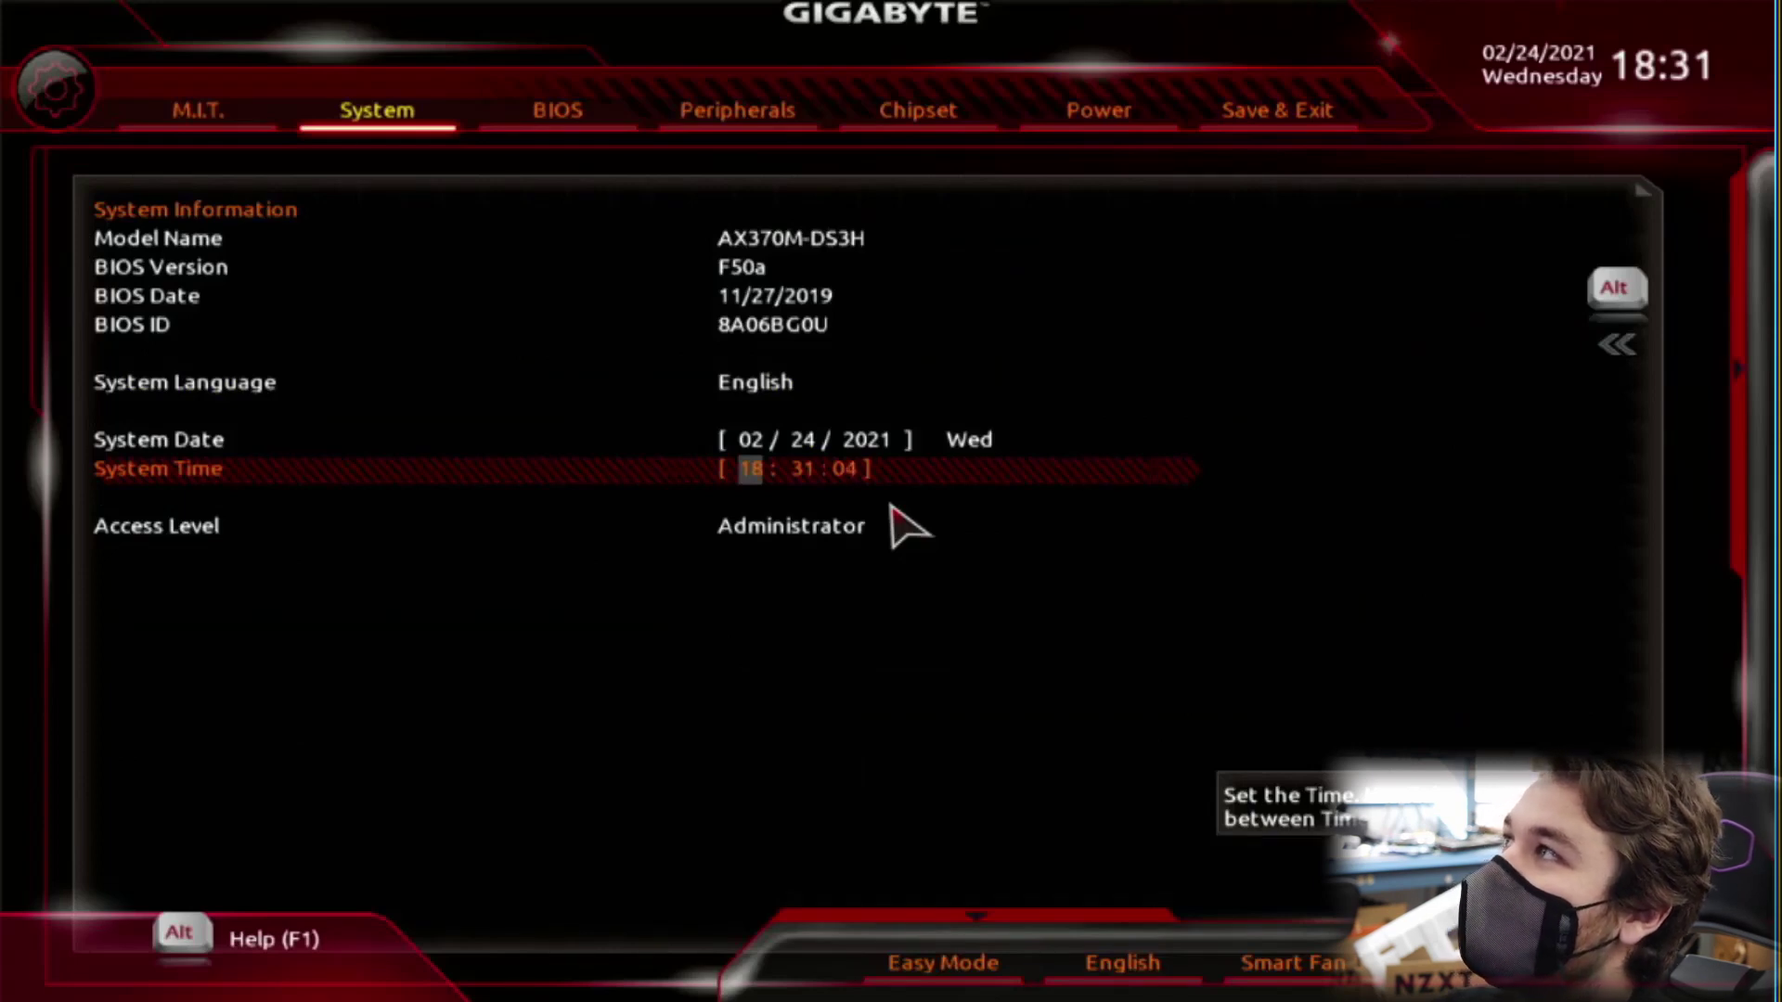
Step: In M.I.T. advanced frequency settings, set Extreme Memory Profile (X.M.P.) to Profile1 and check the memory multiplier
key("Left")
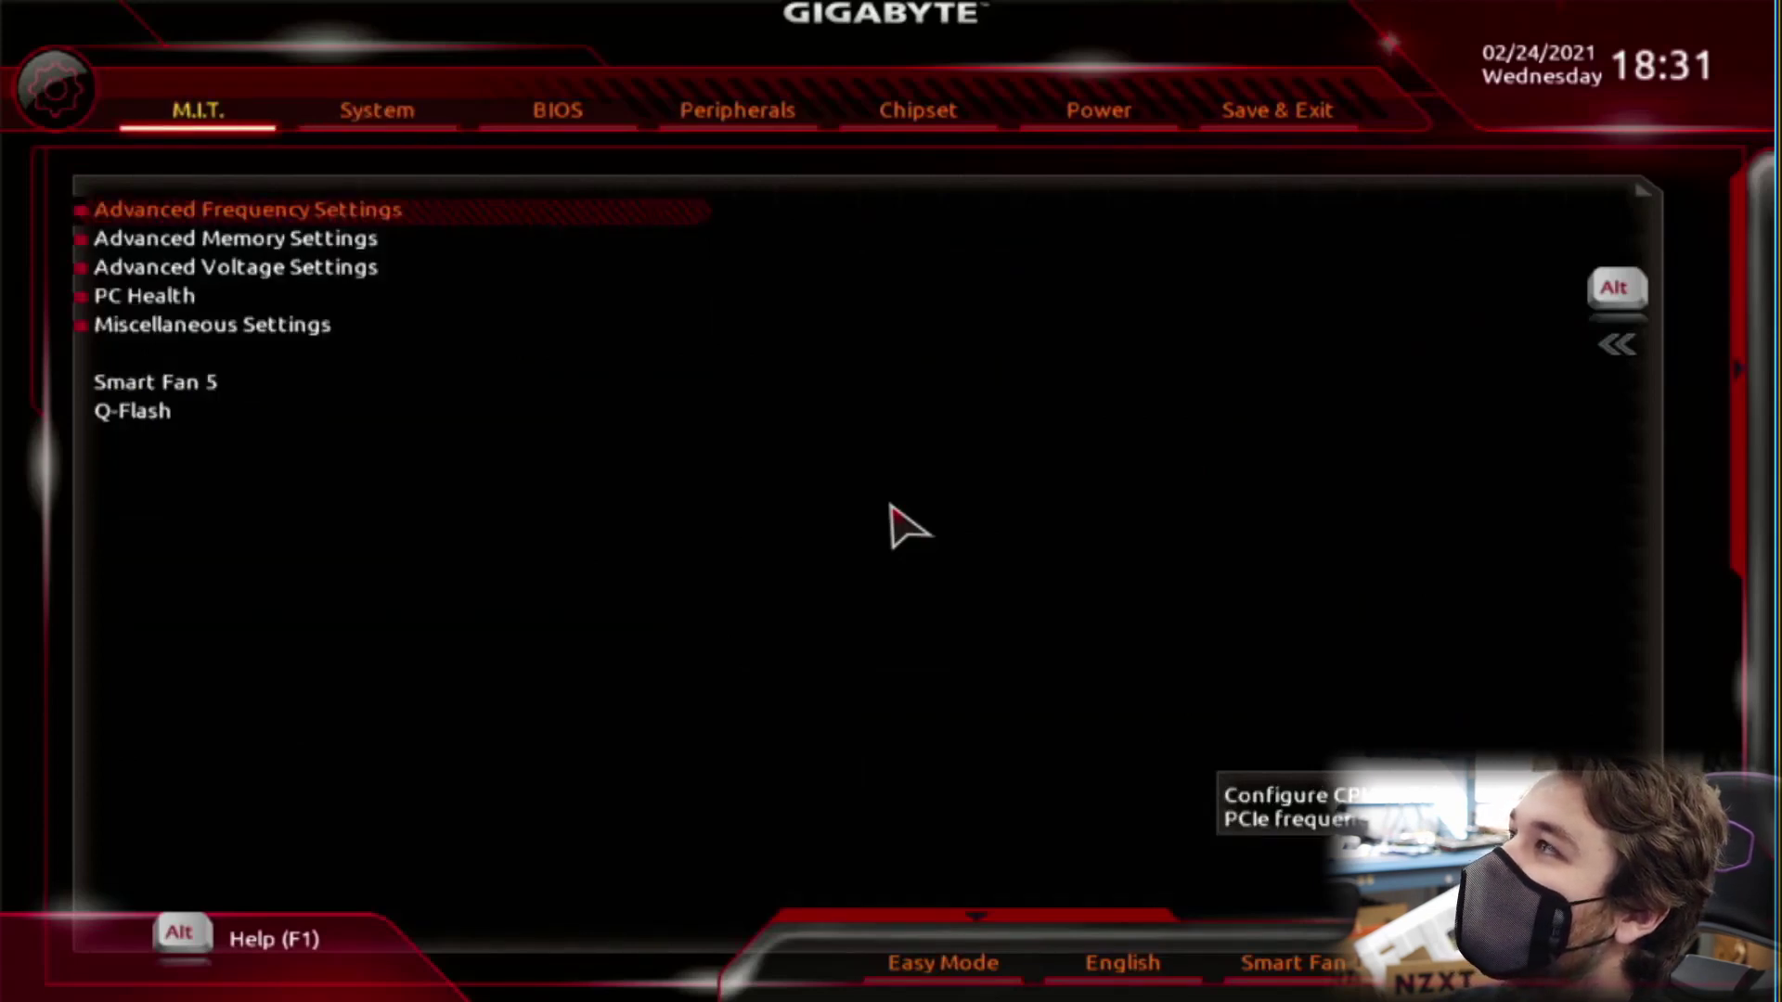
key("Return")
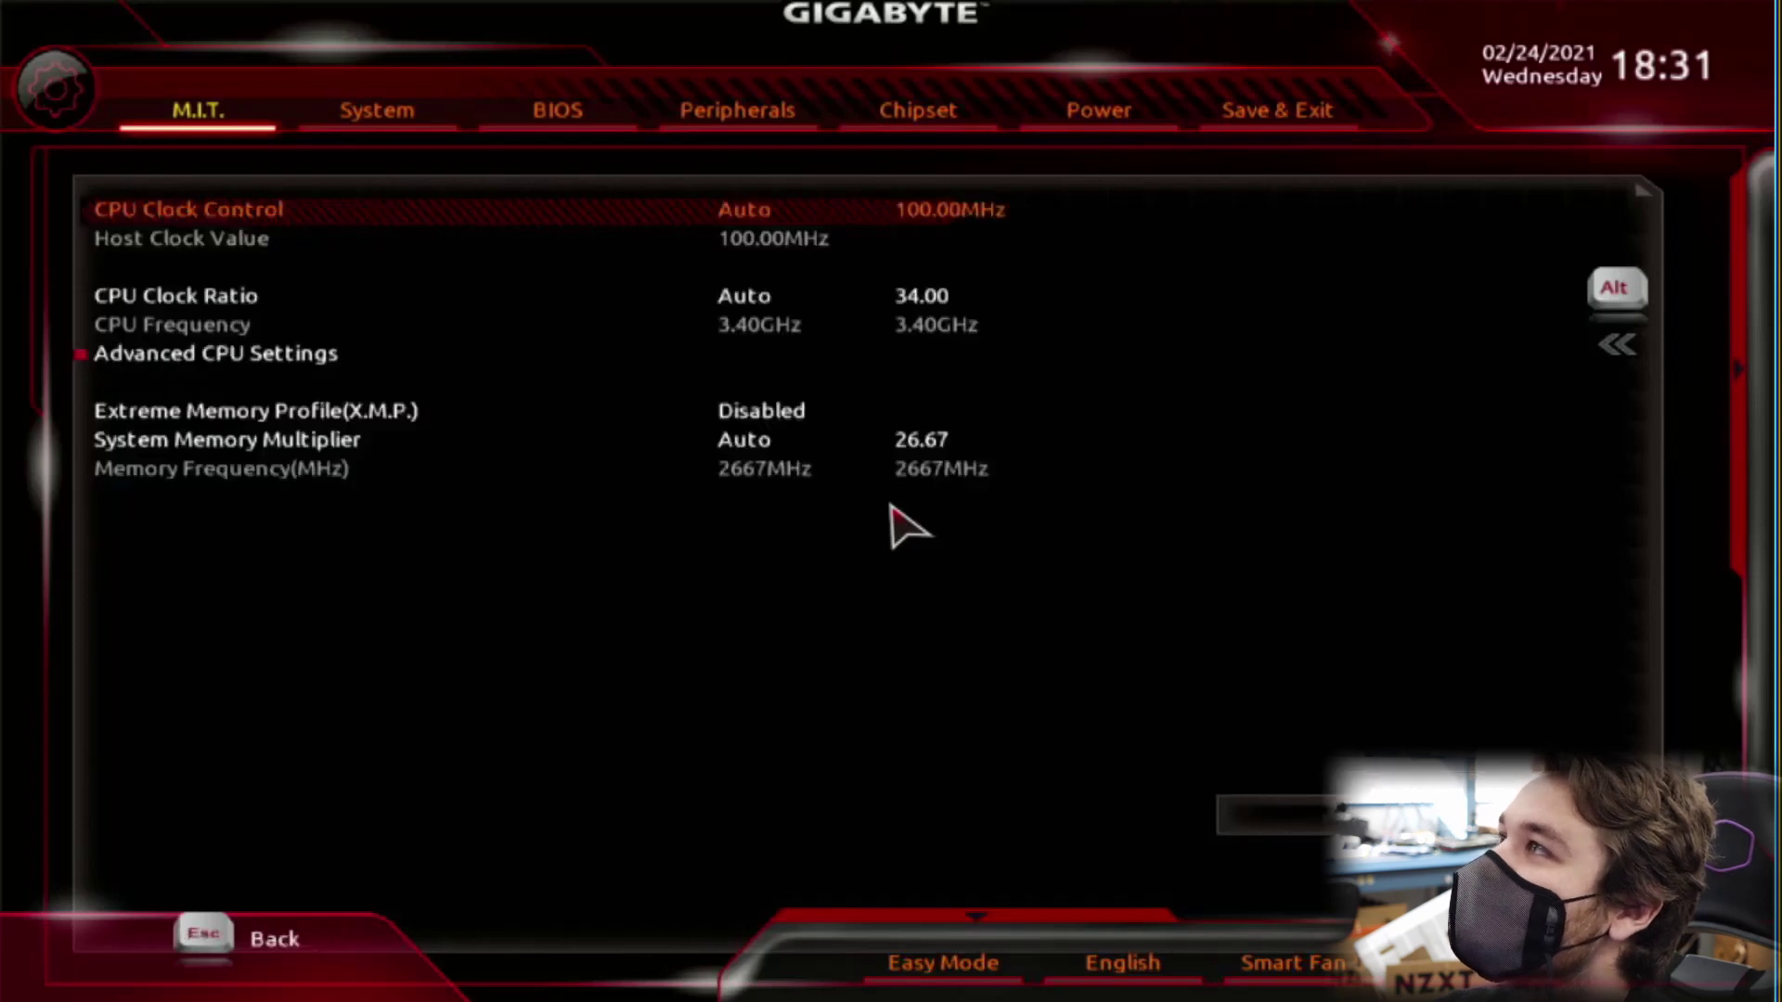
key("Down")
key("Down")
key("Down")
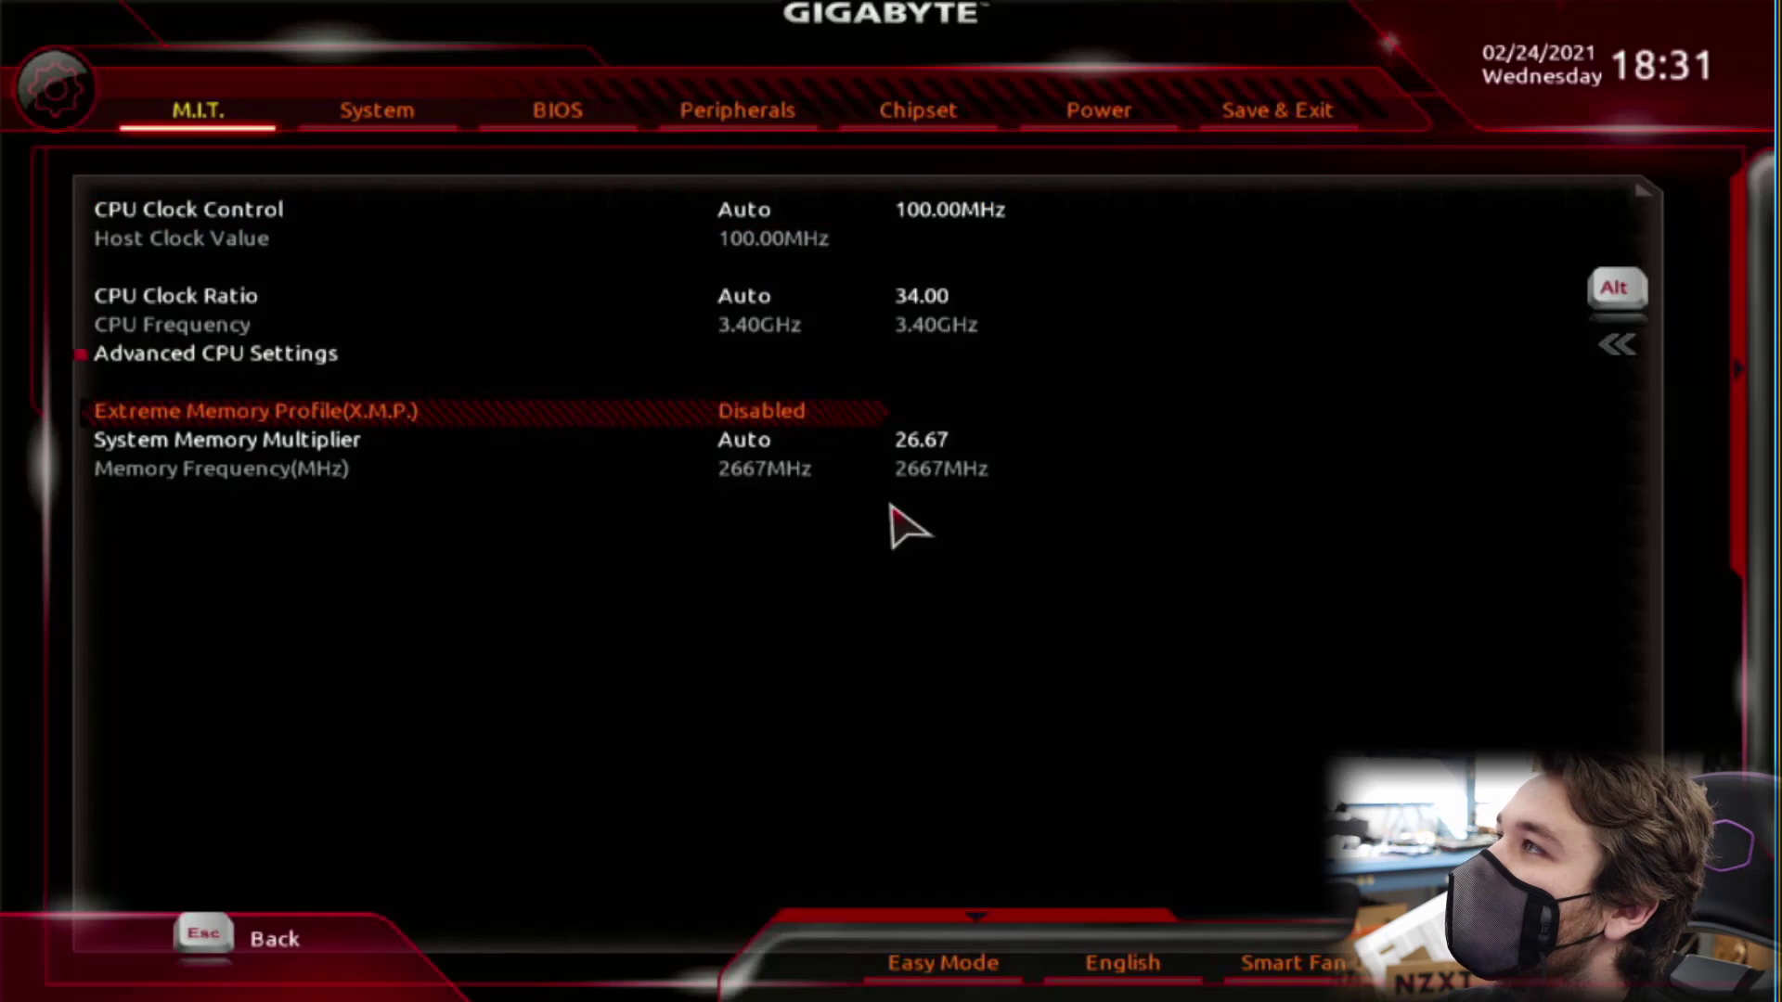
key("Return")
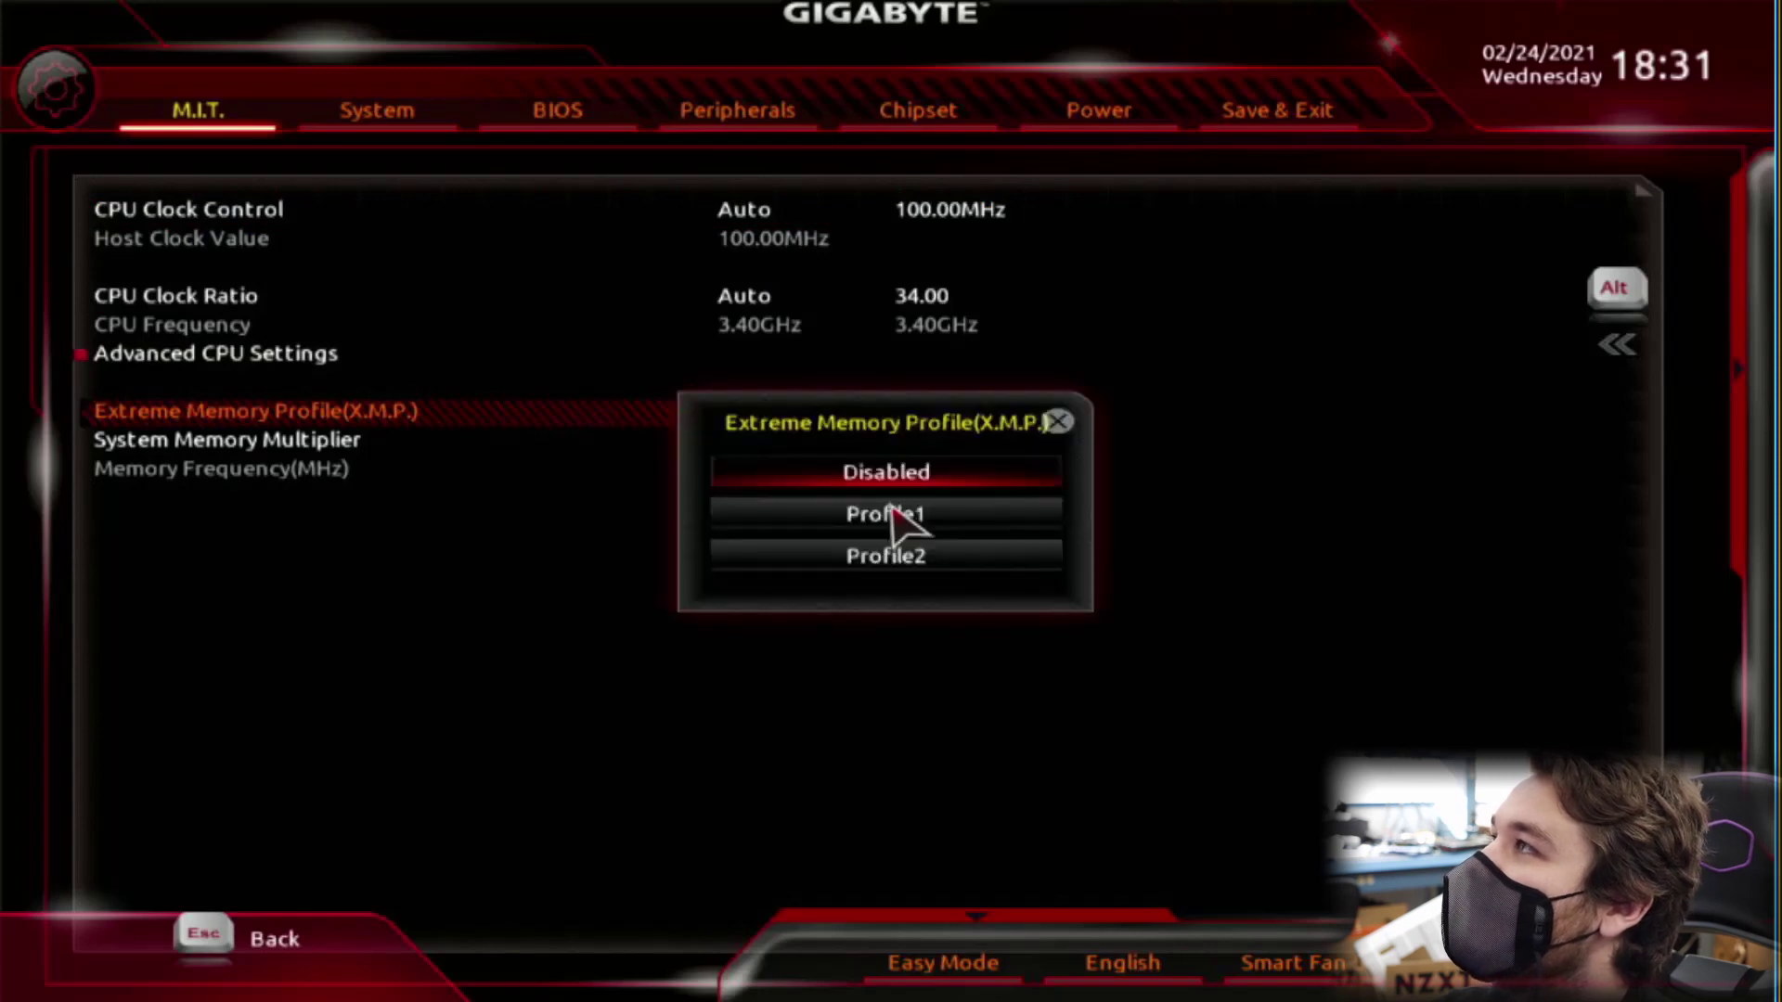
key("Down")
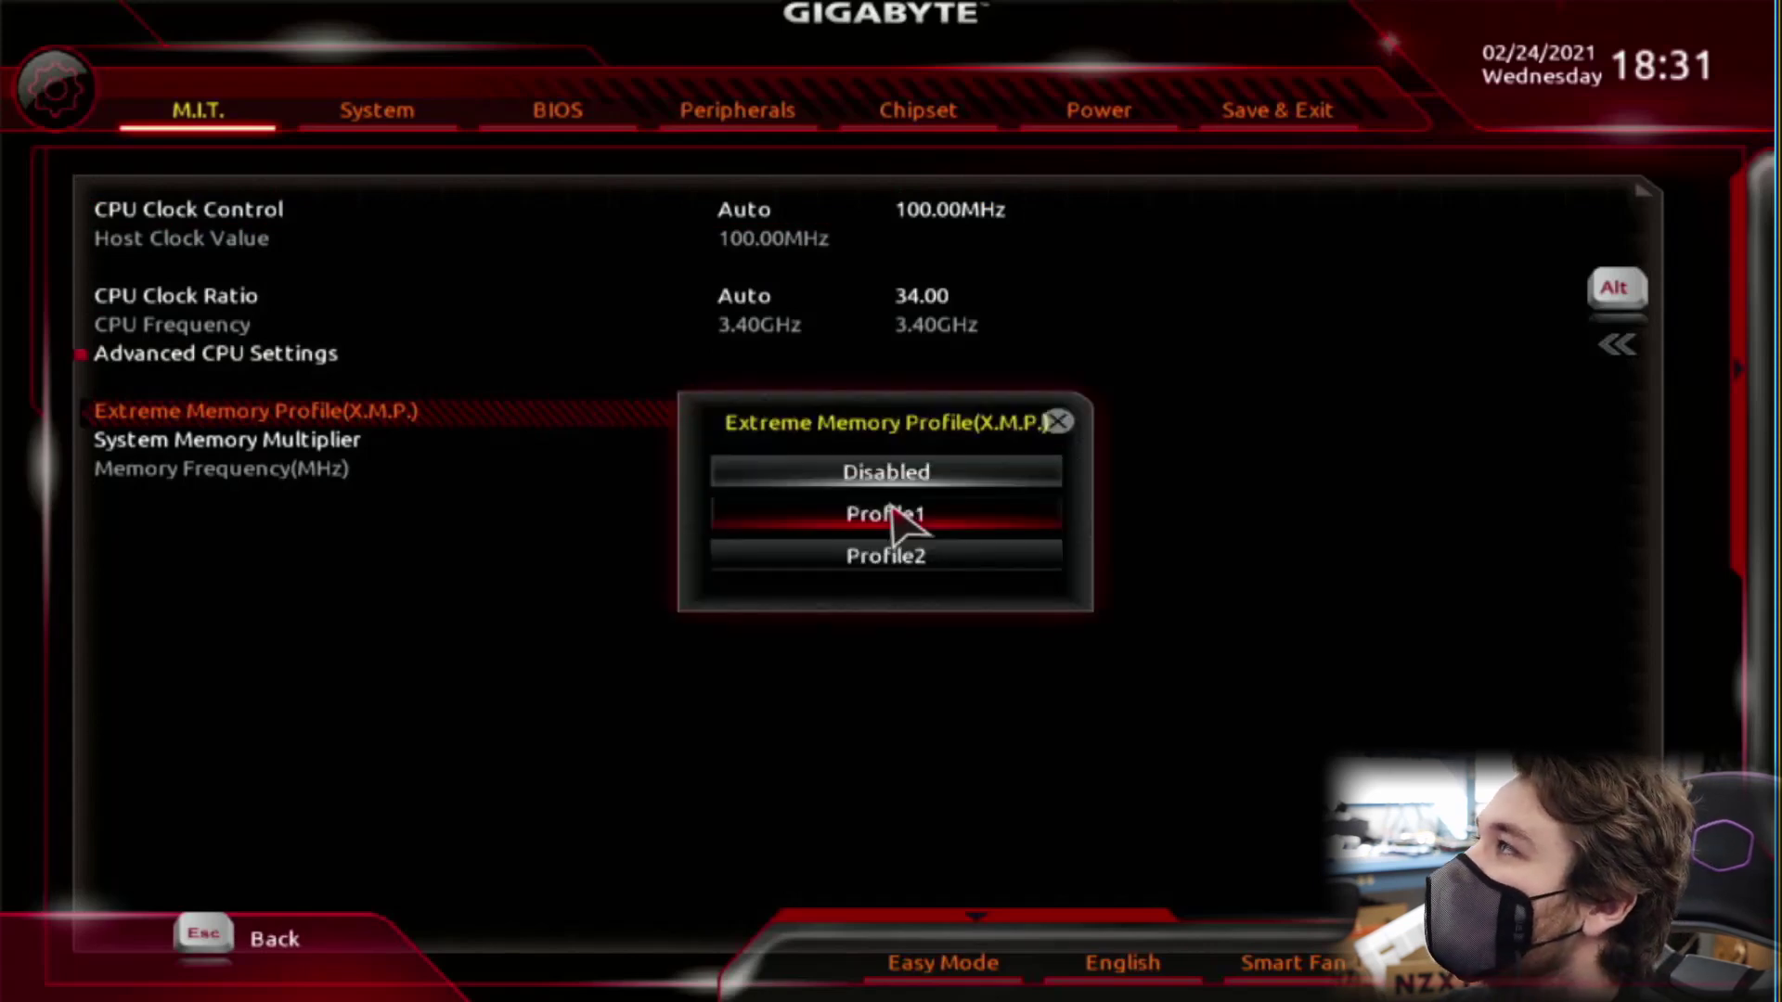
key("Return")
key("Down")
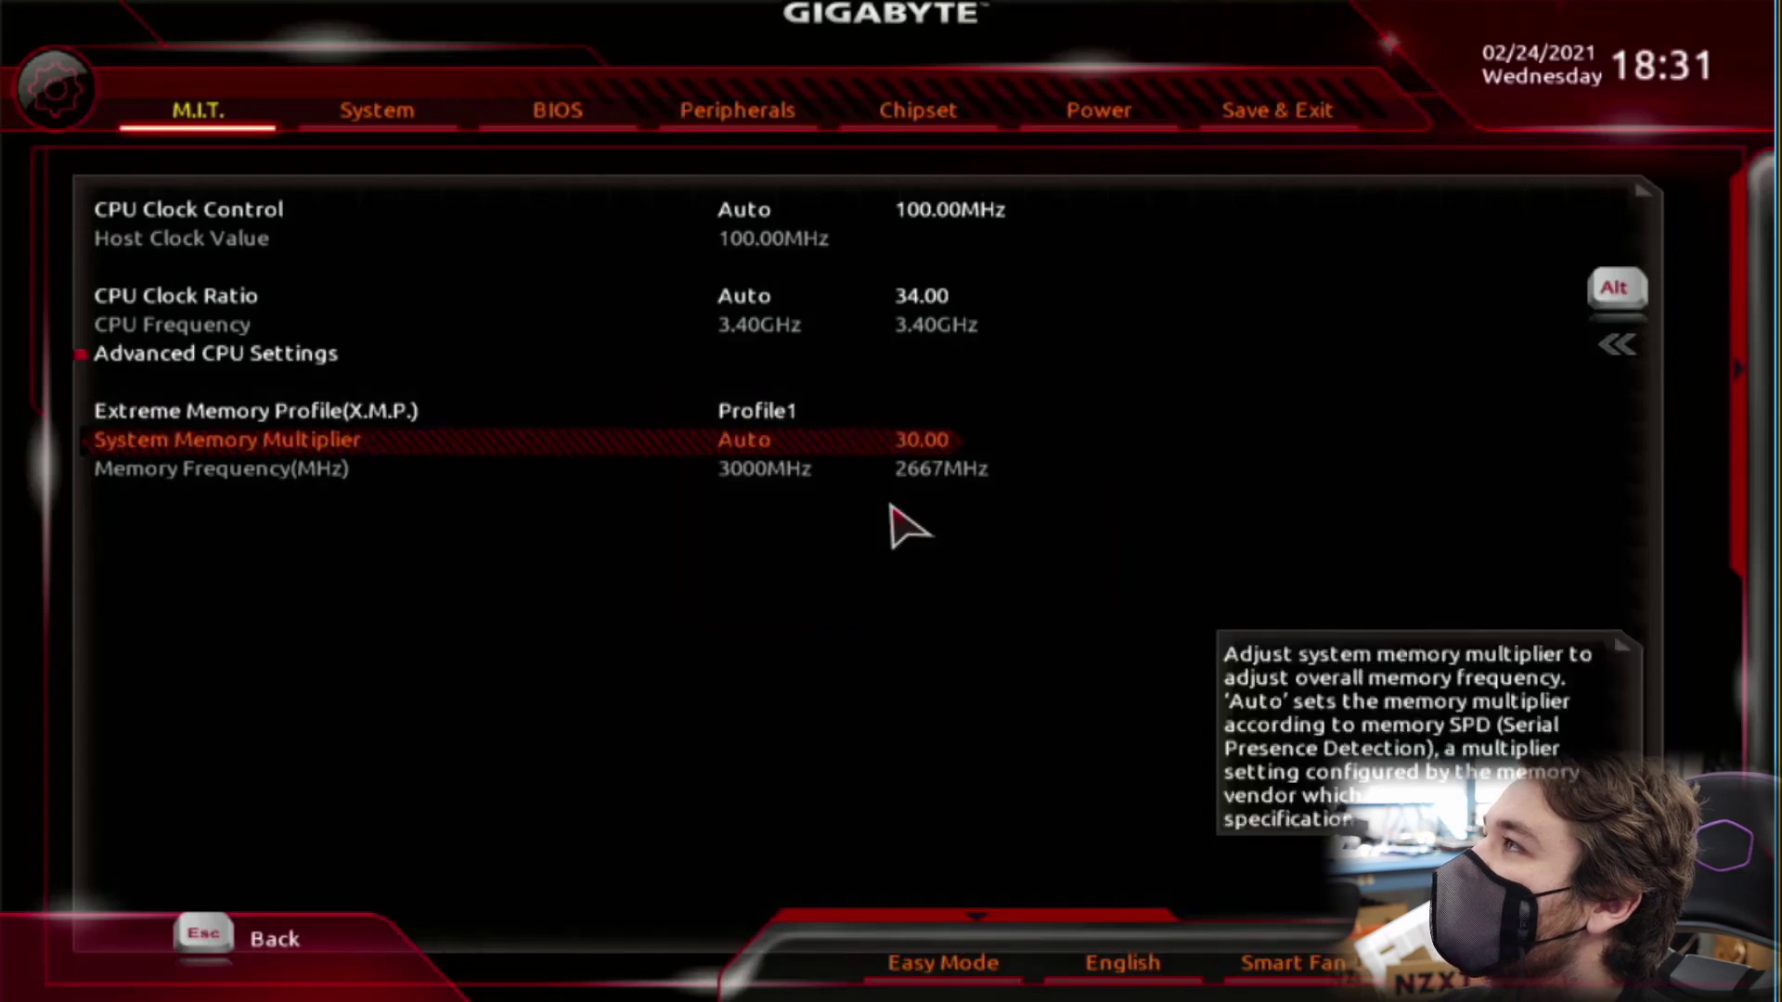
key("Up")
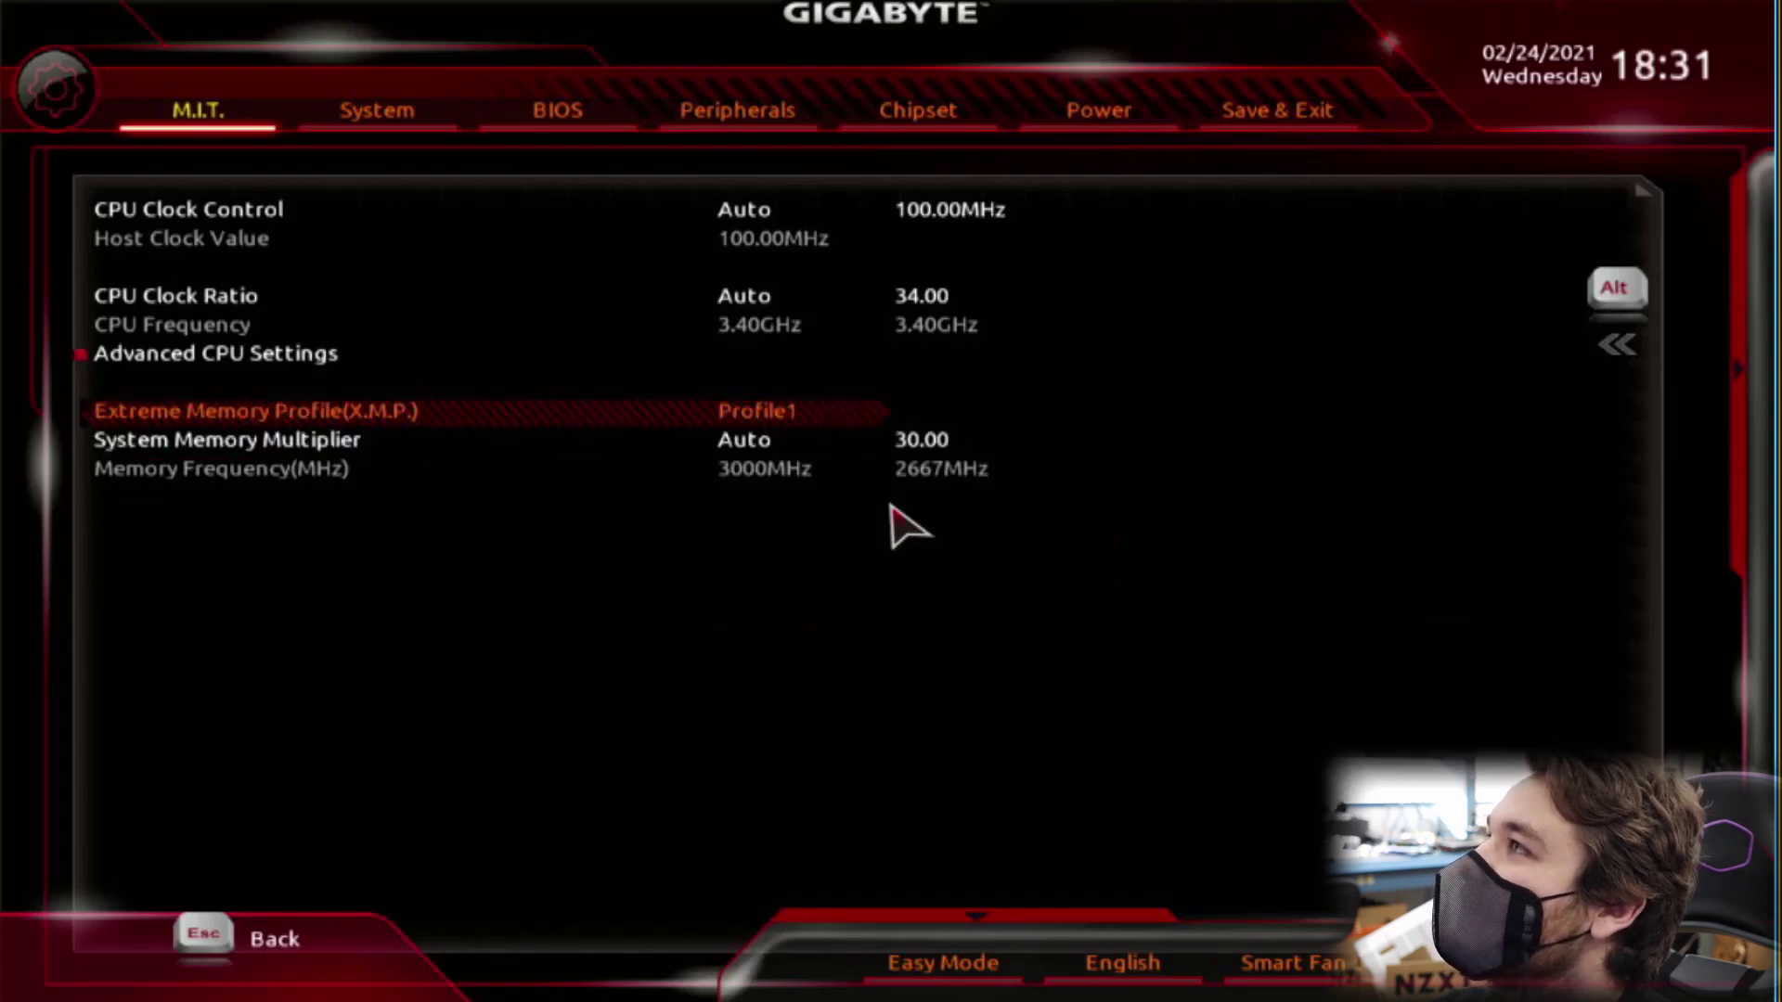
Step: Compare X.M.P. Profile2, restore Profile1 (3000MHz), then choose Save & Exit Setup
key("Return")
key("Down")
key("Return")
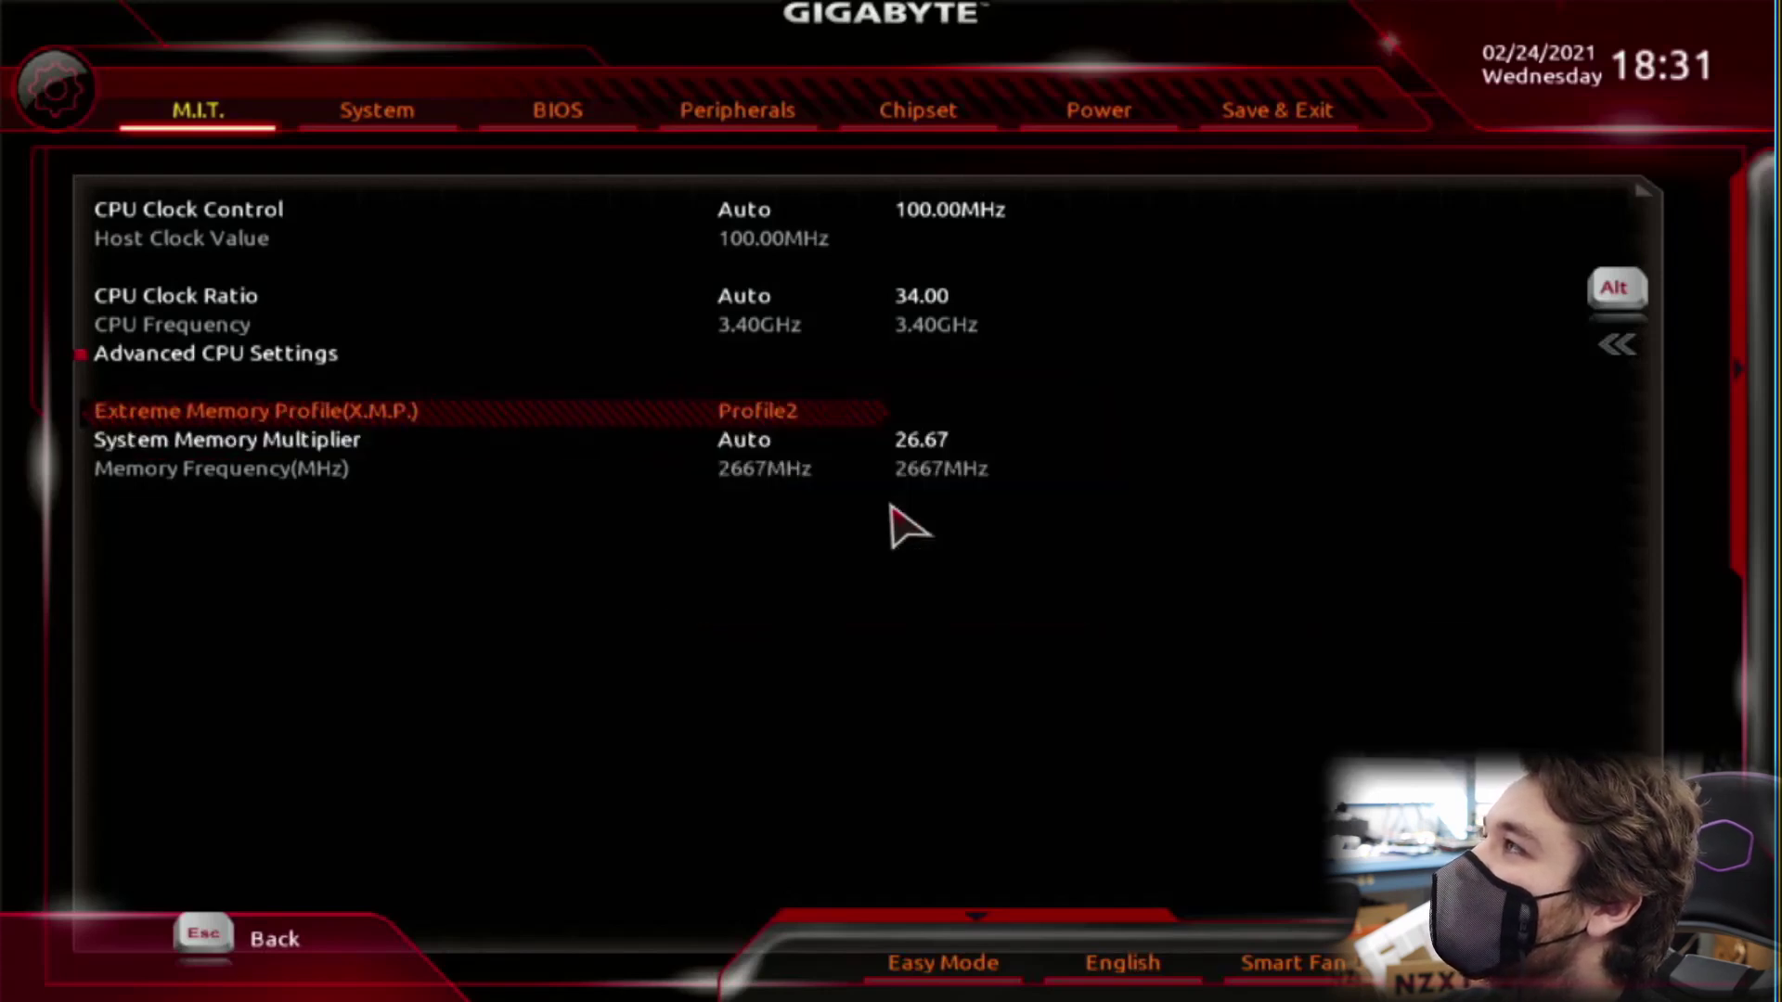
key("Down")
key("Up")
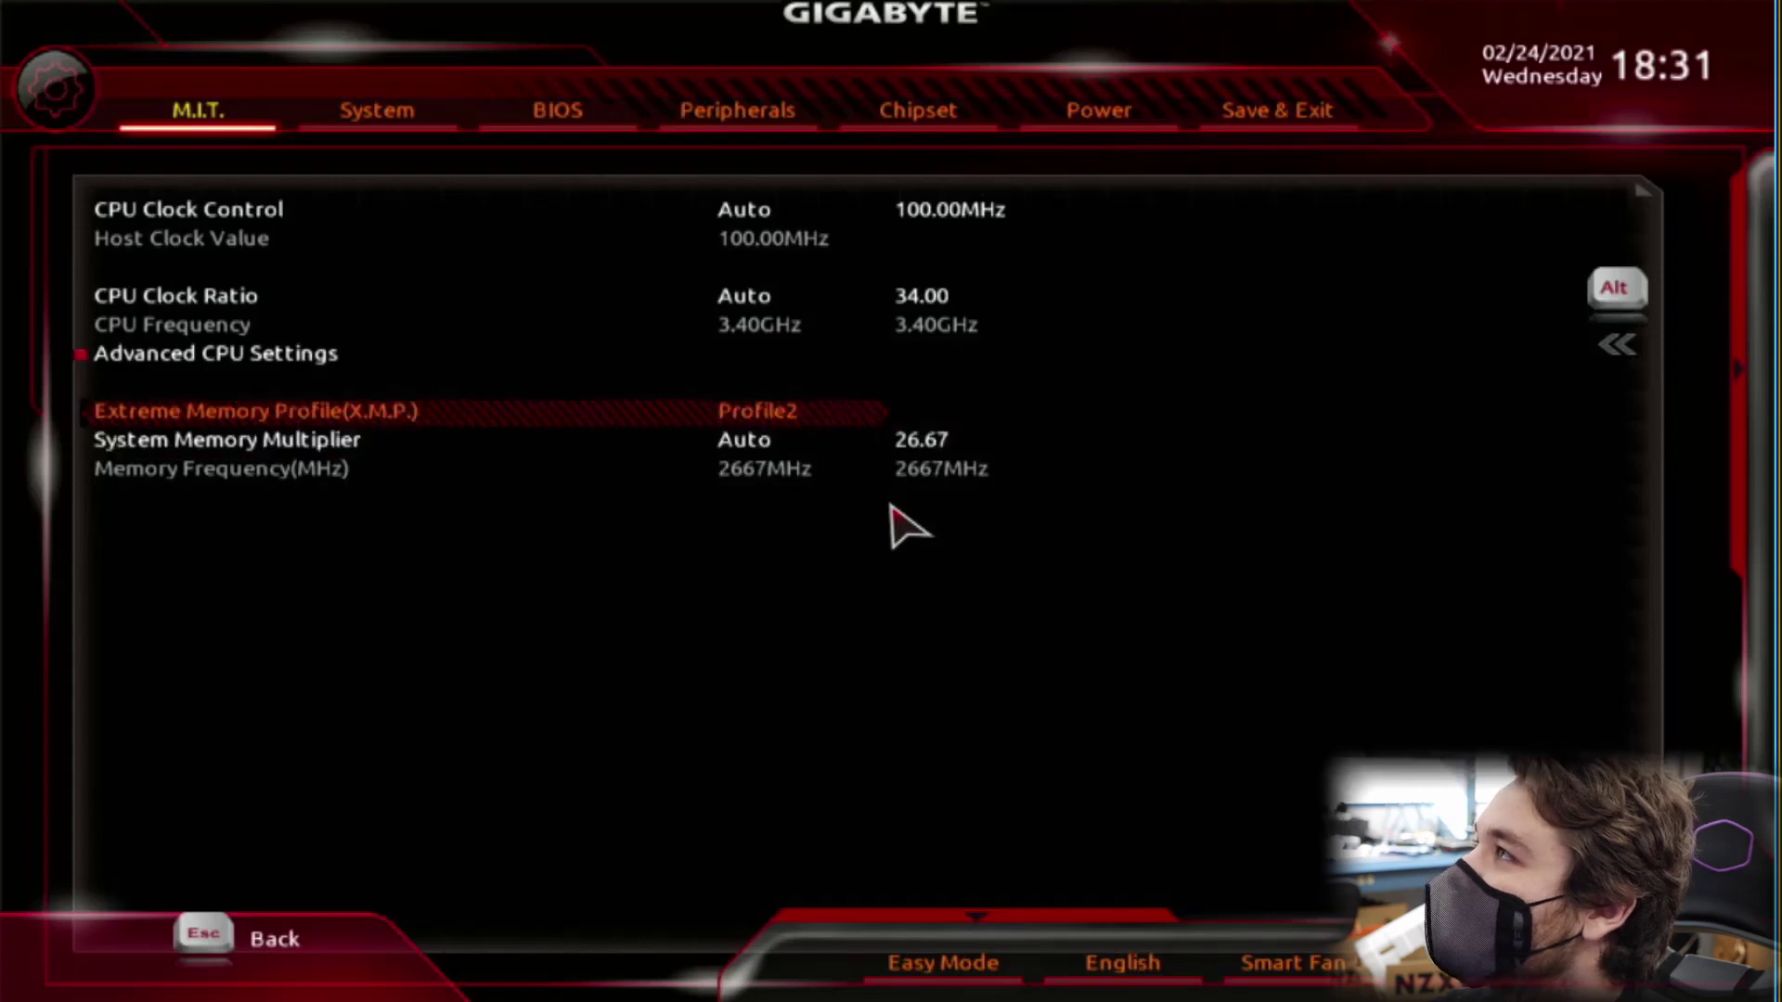
key("Return")
key("Up")
key("Return")
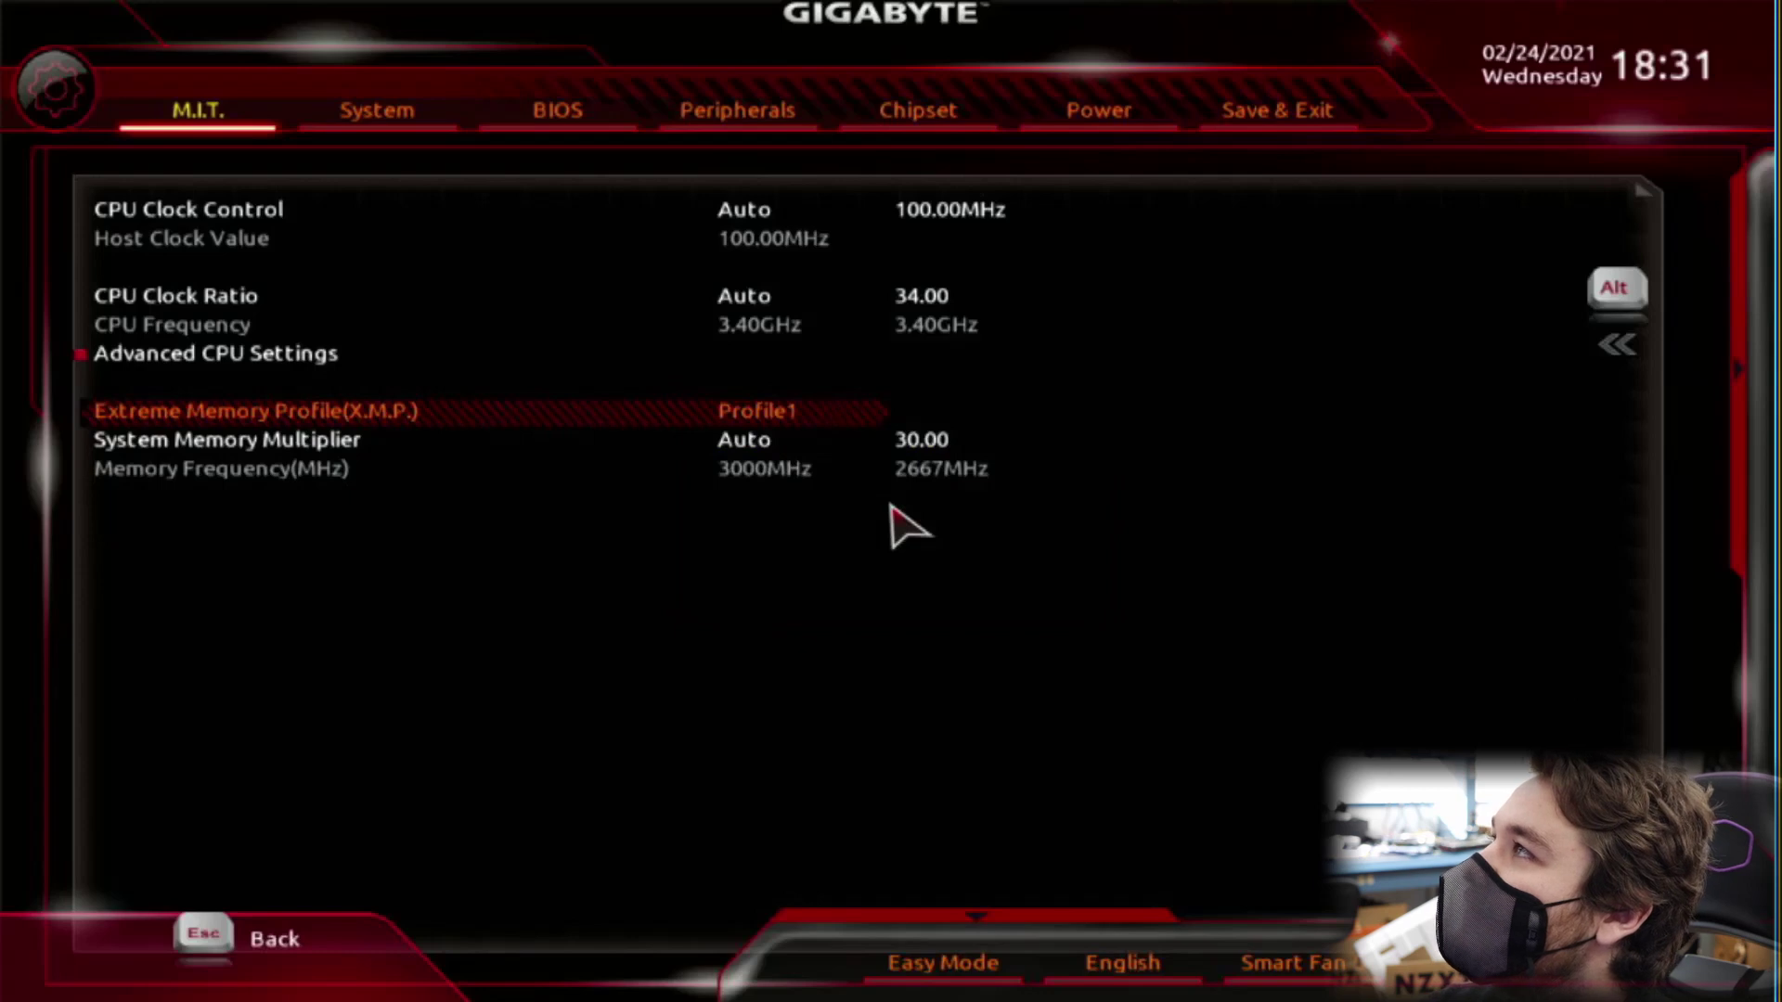
key("Right")
key("Right")
key("Right")
key("Right")
key("Right")
key("Right")
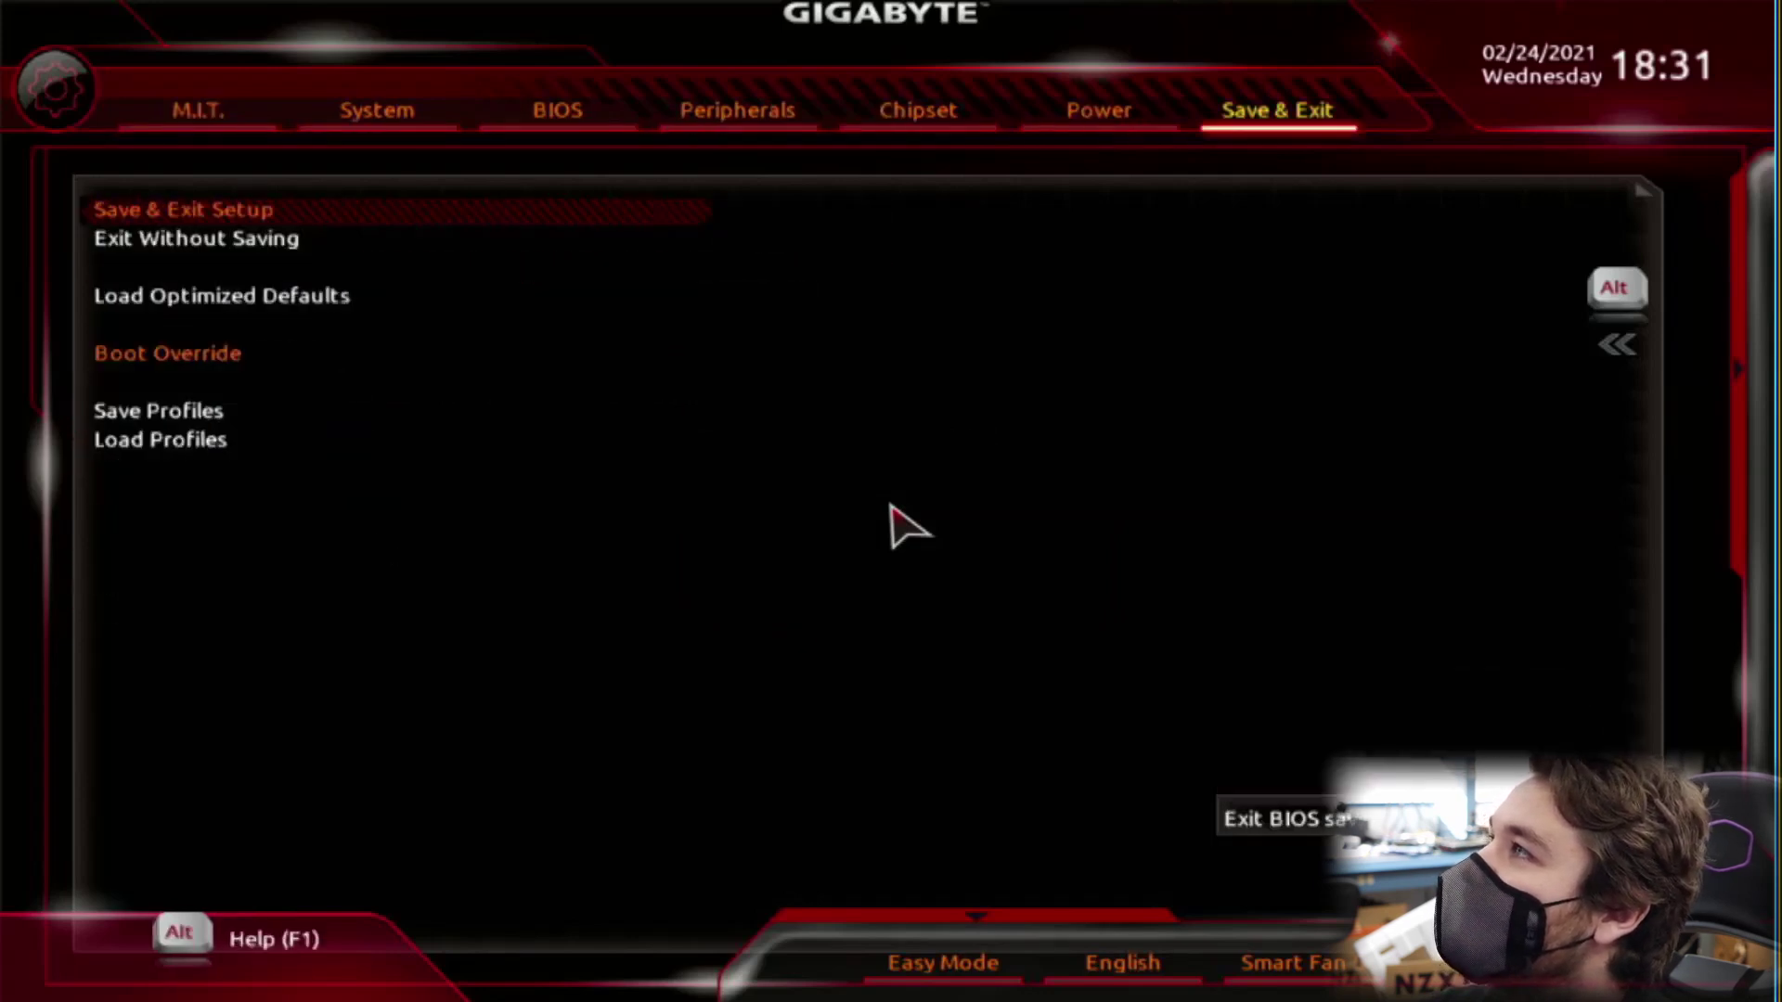
key("Return")
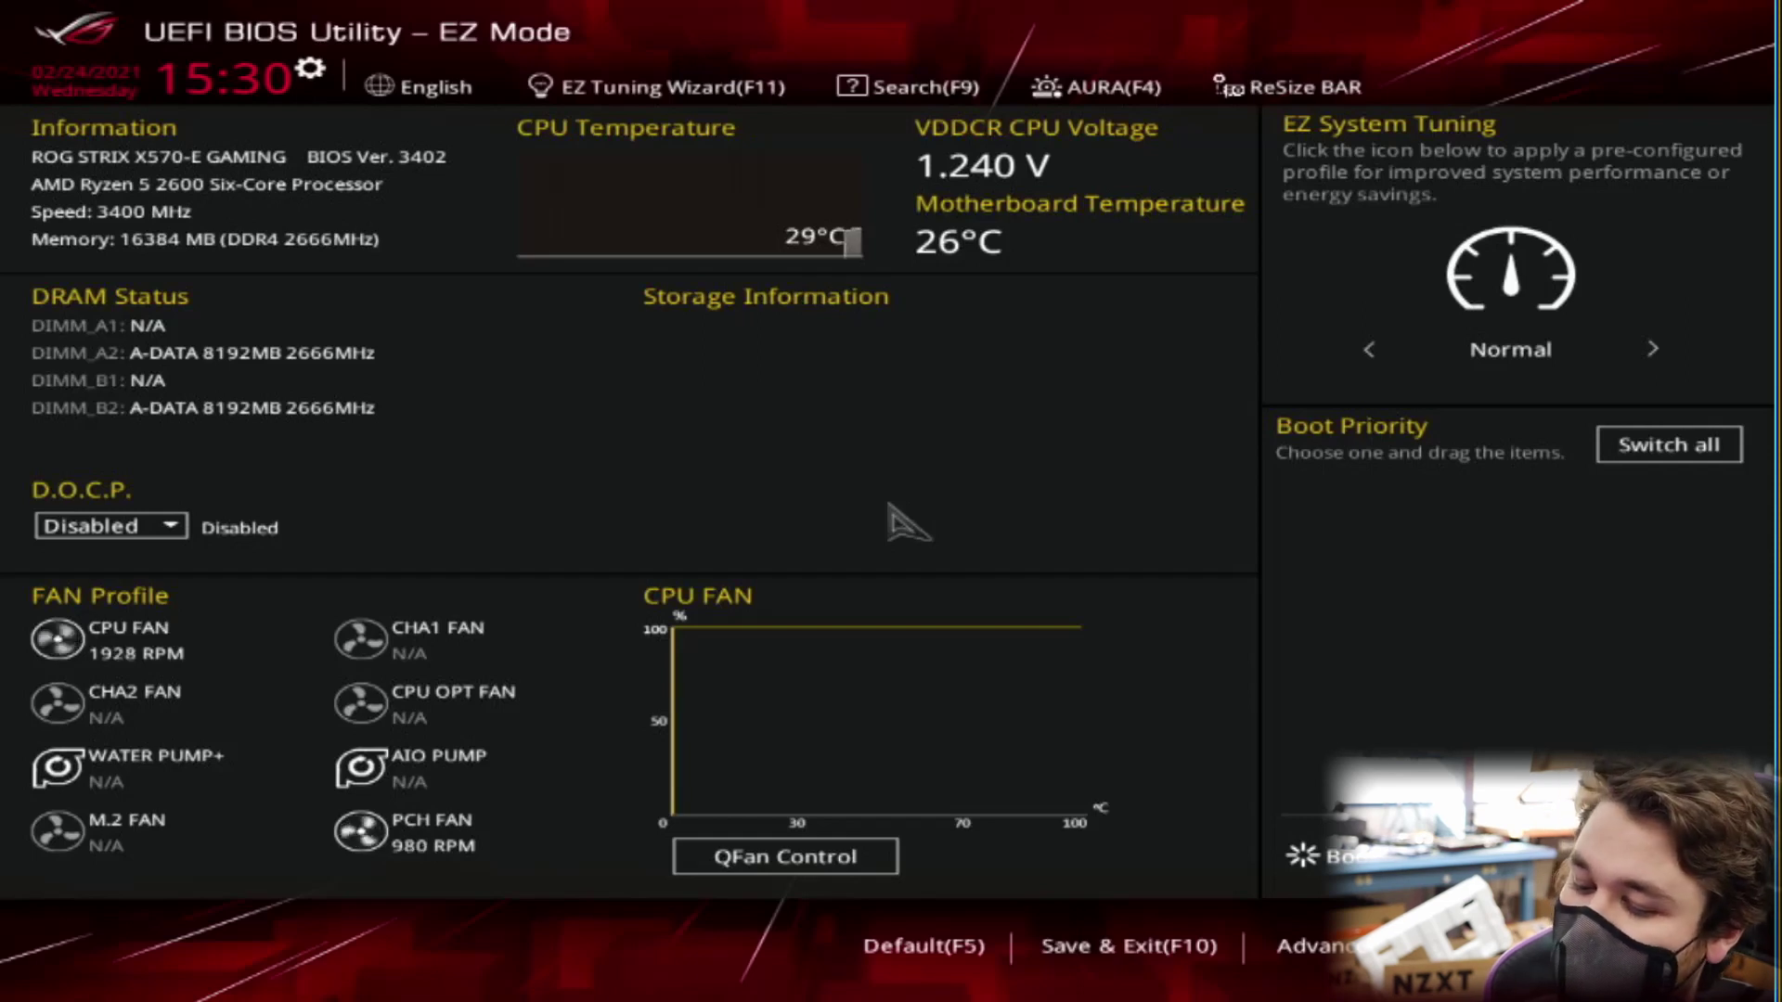
Step: In Advanced Mode's Ai Tweaker, set Ai Overclock Tuner to D.O.C.P. with the DDR4-3200 profile
key("F7")
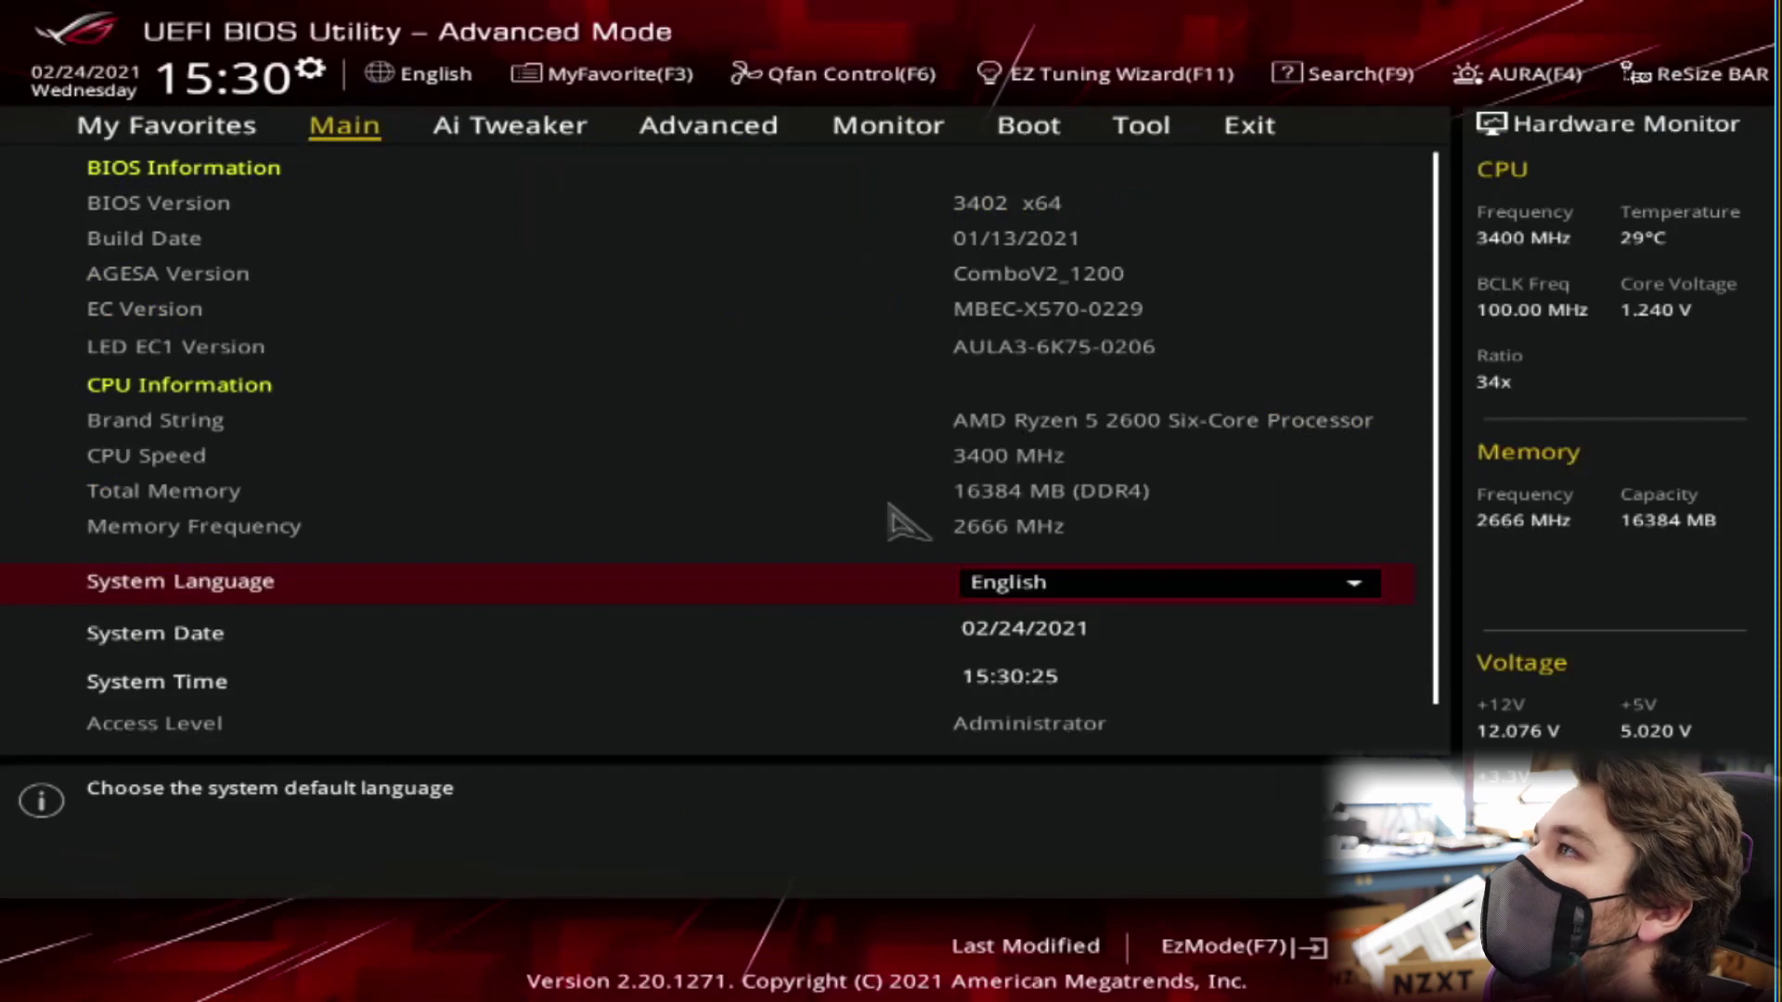
key("Right")
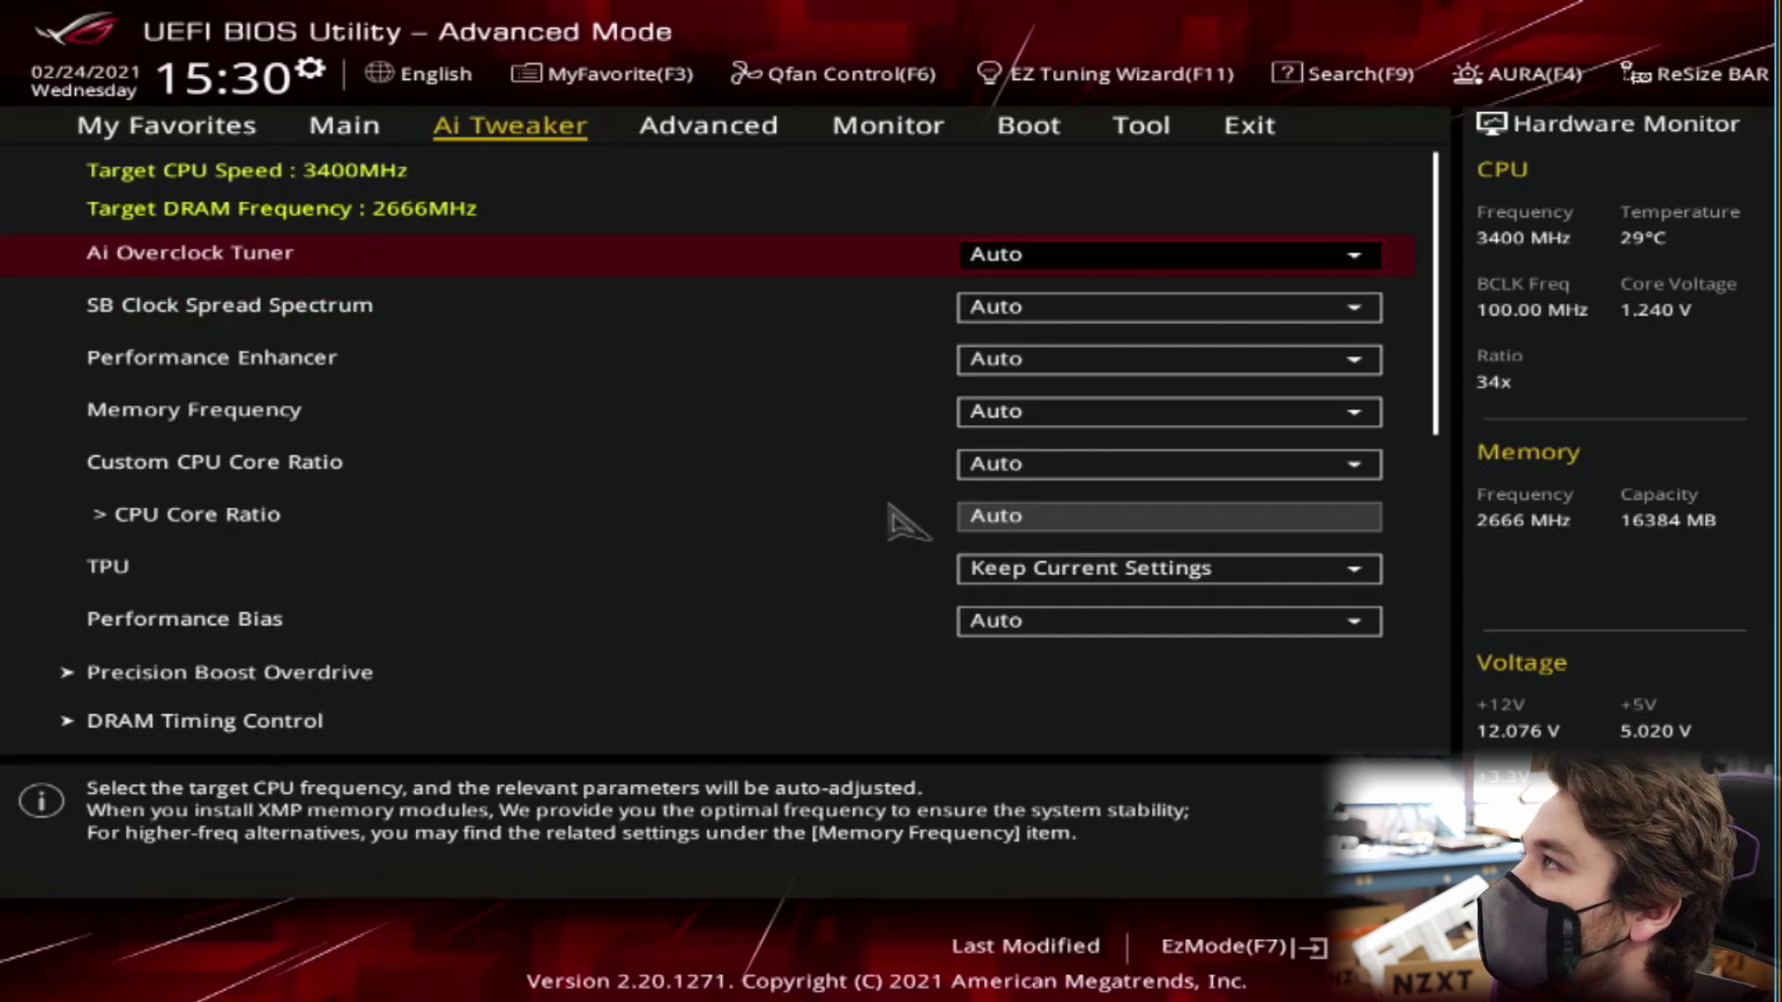
key("Return")
key("Down")
key("Down")
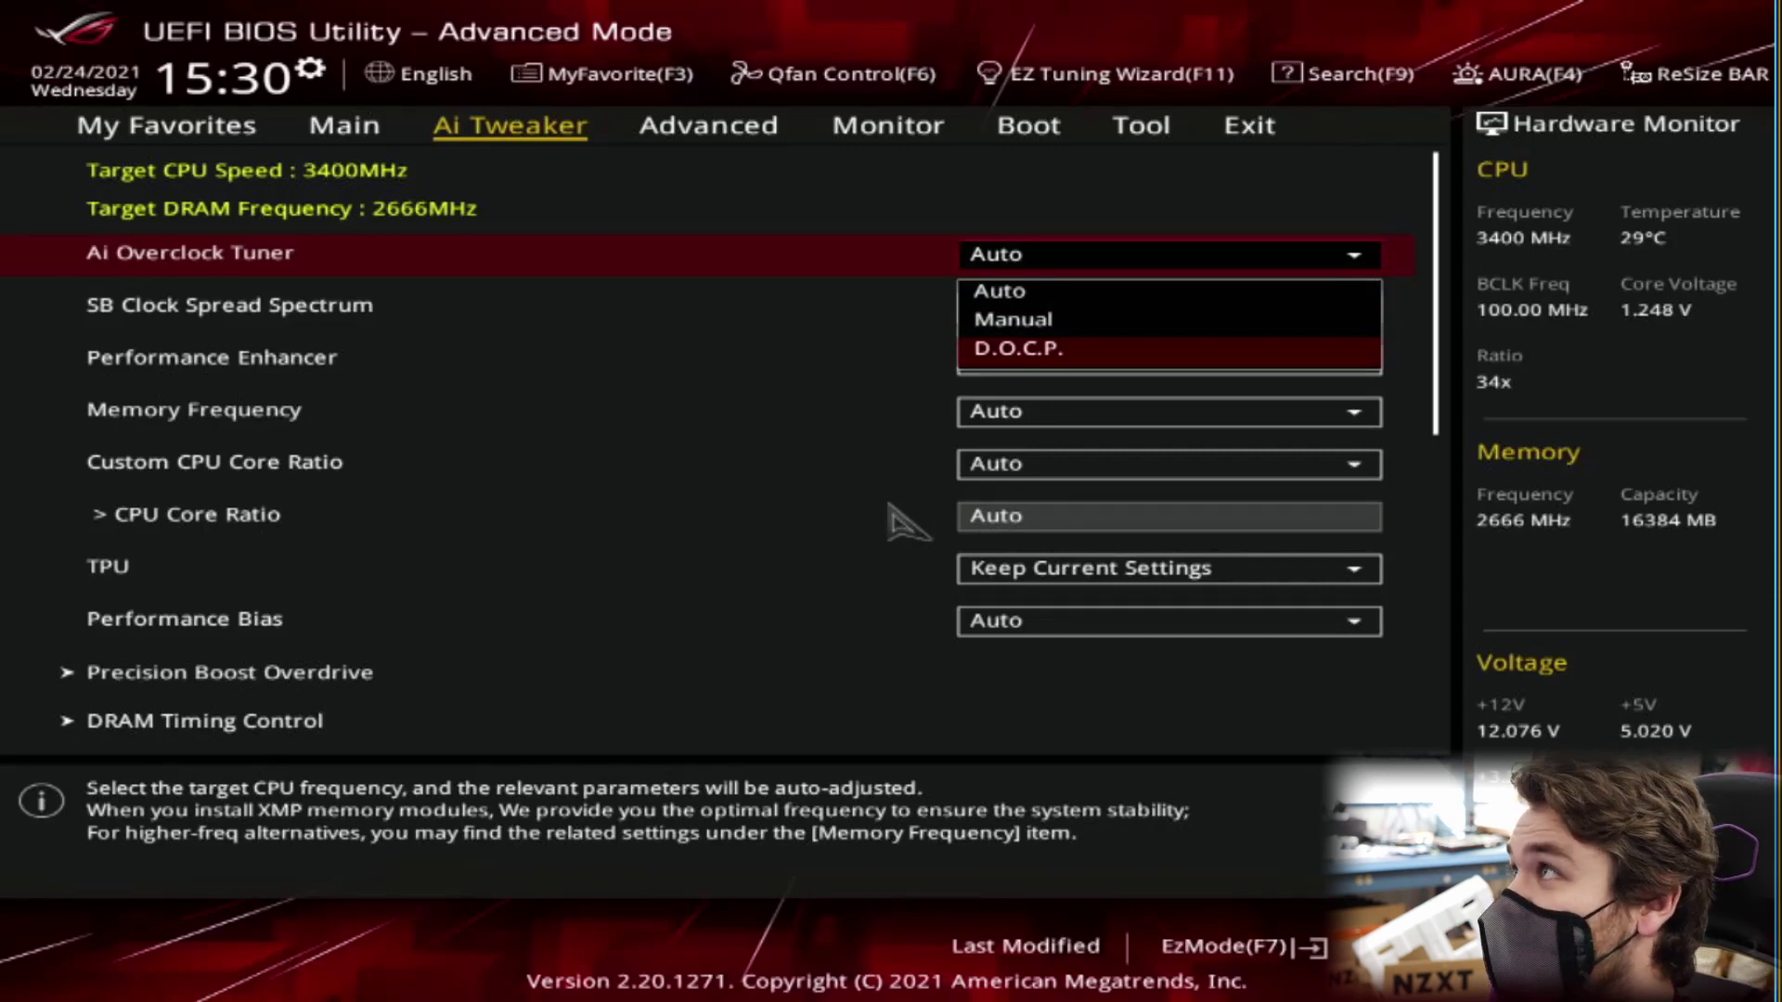
key("Return")
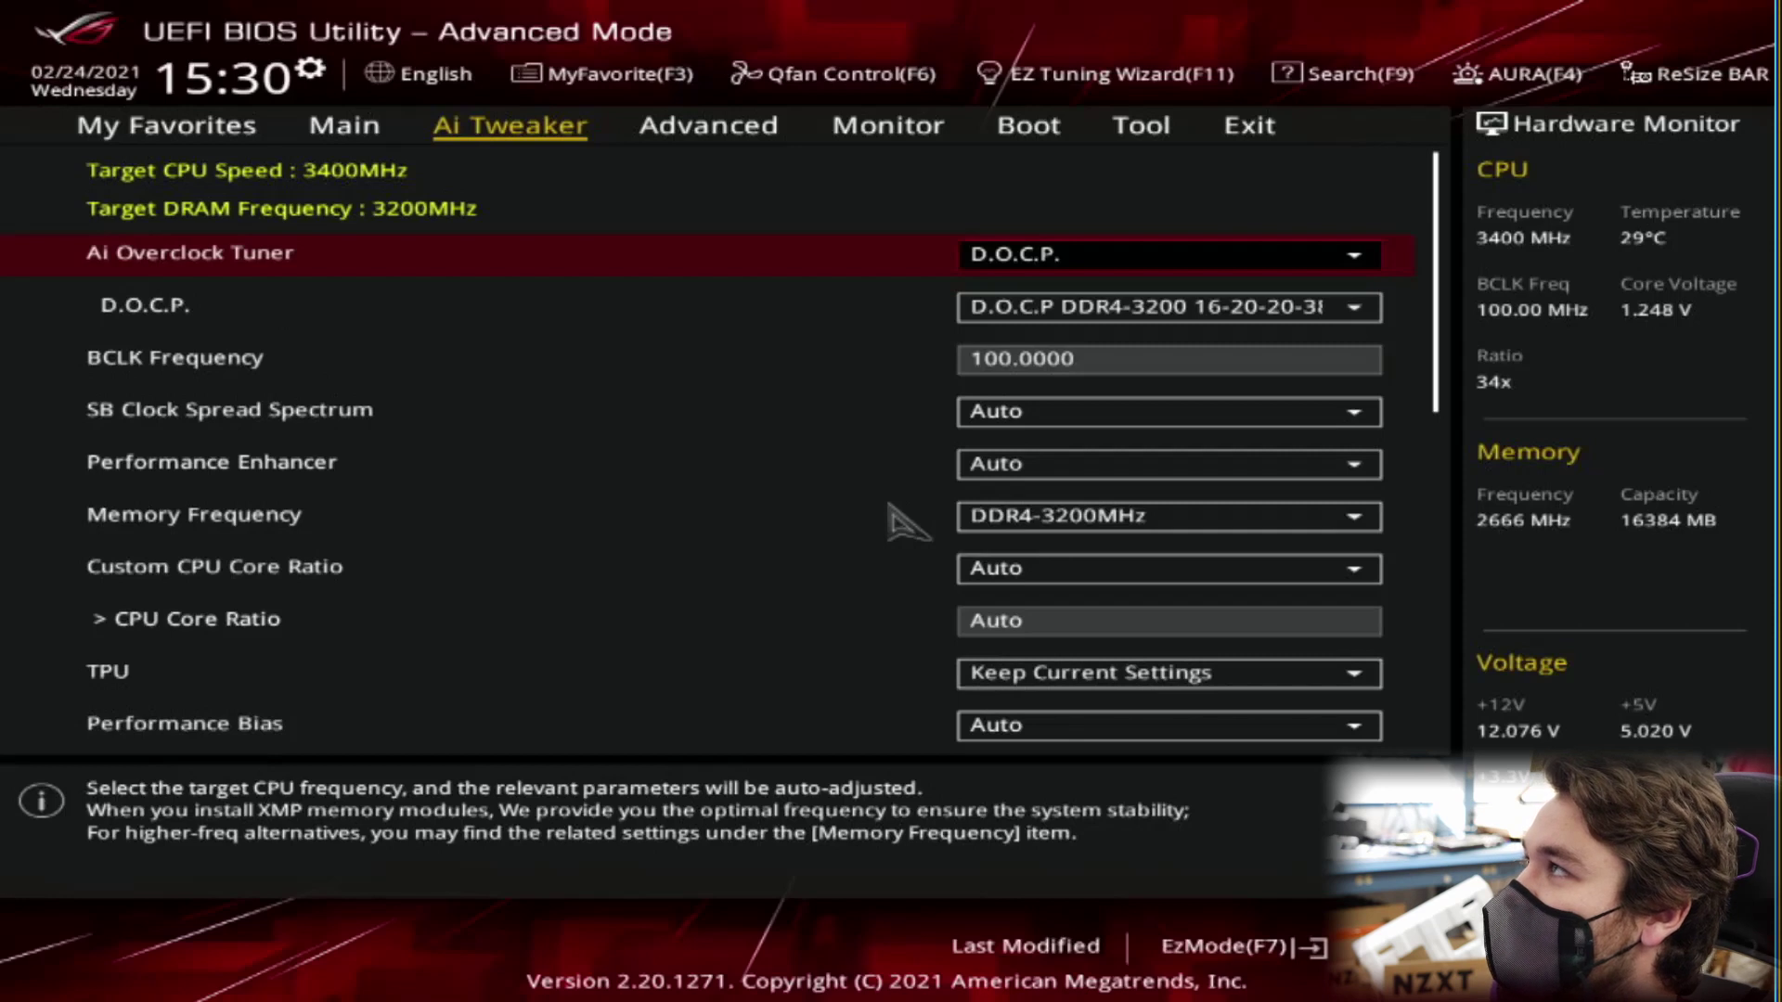
key("Down")
key("Return")
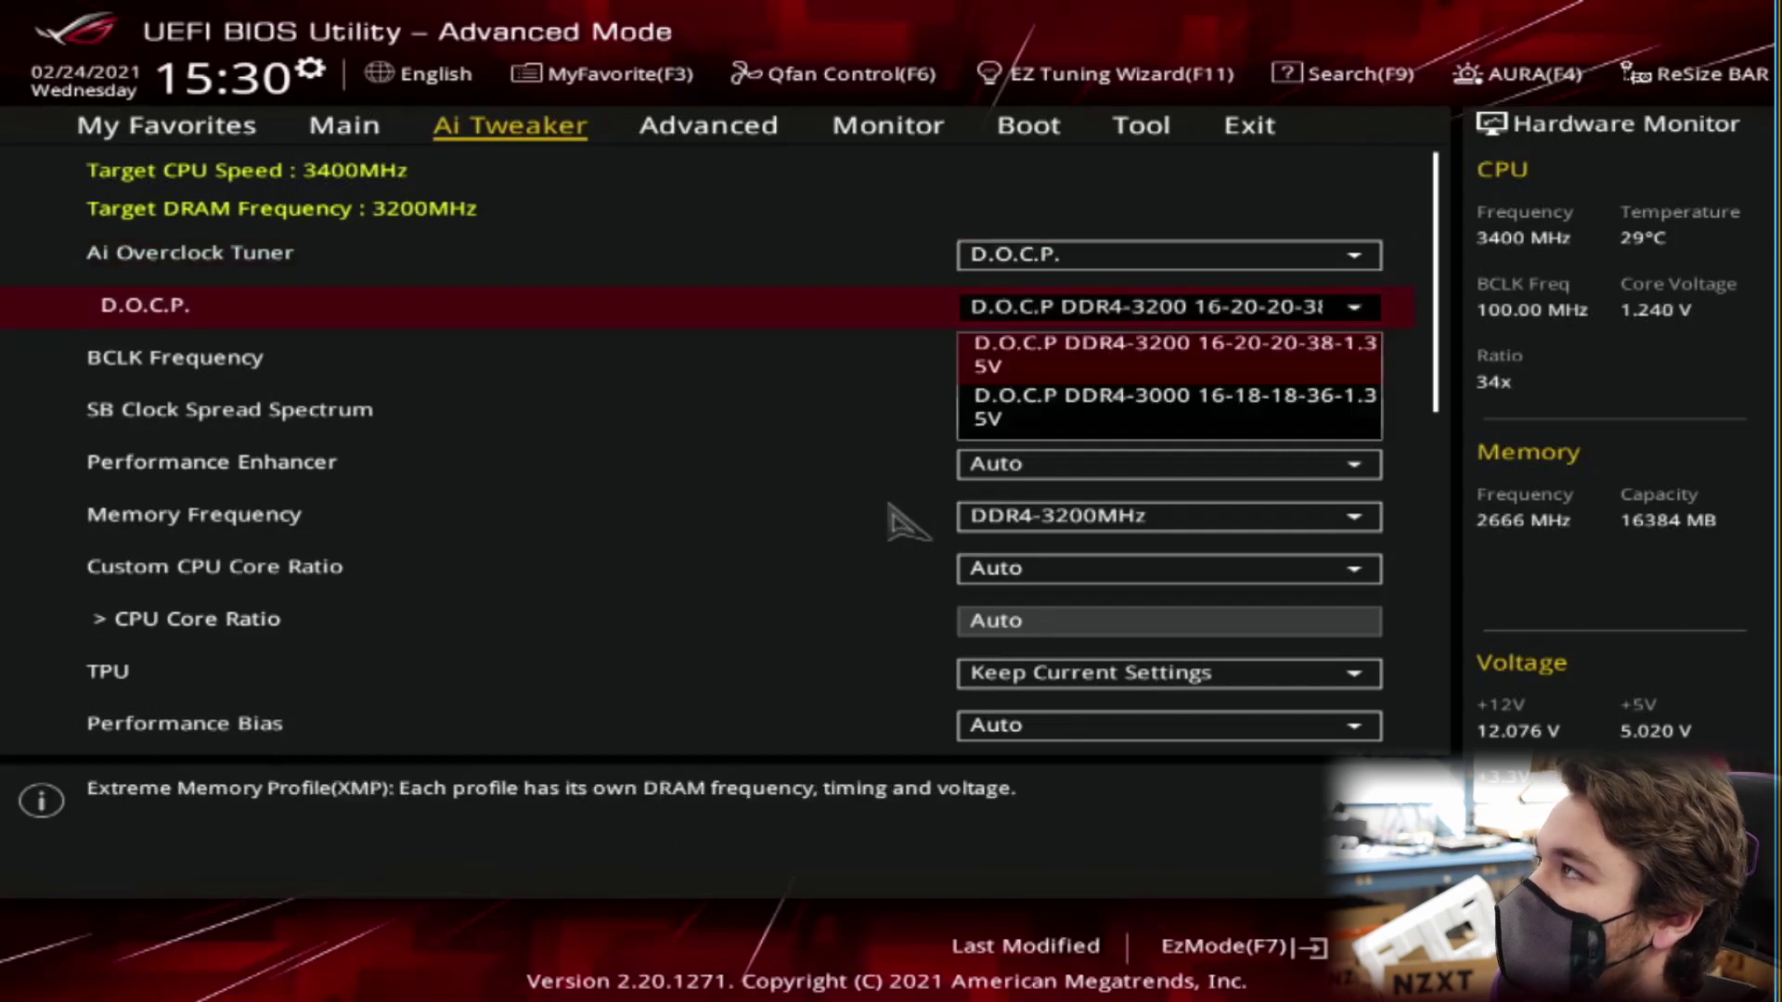
key("Down")
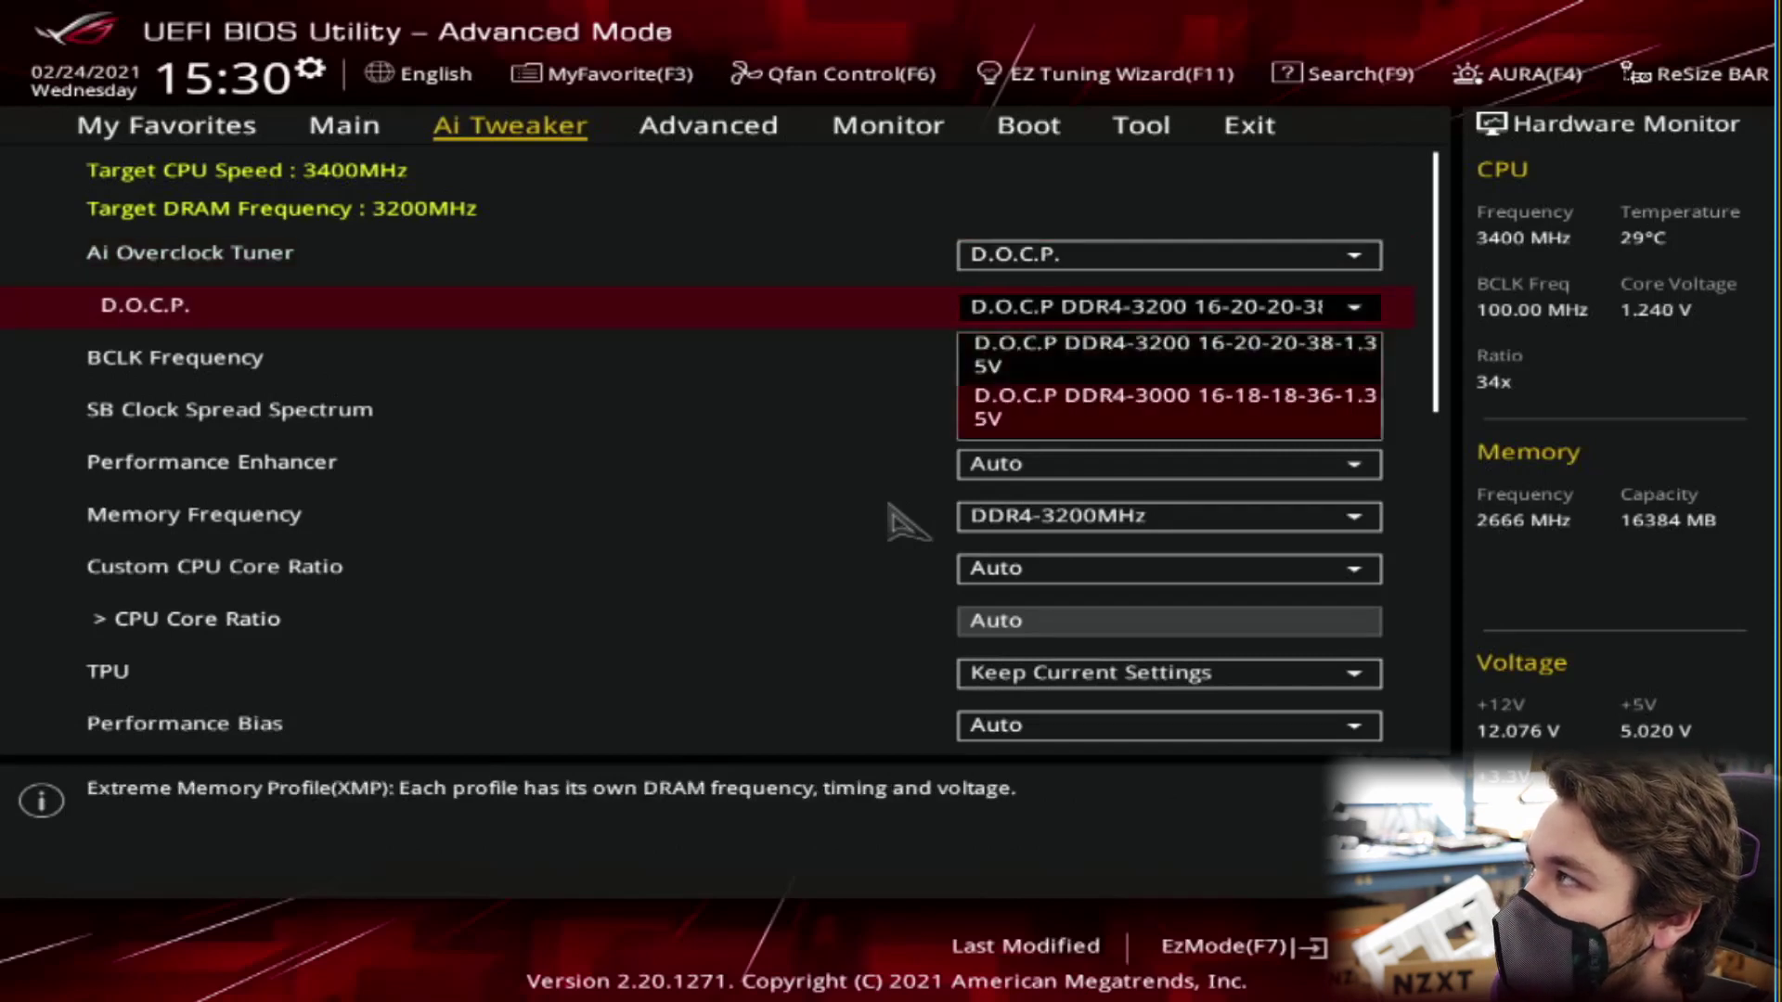
key("Up")
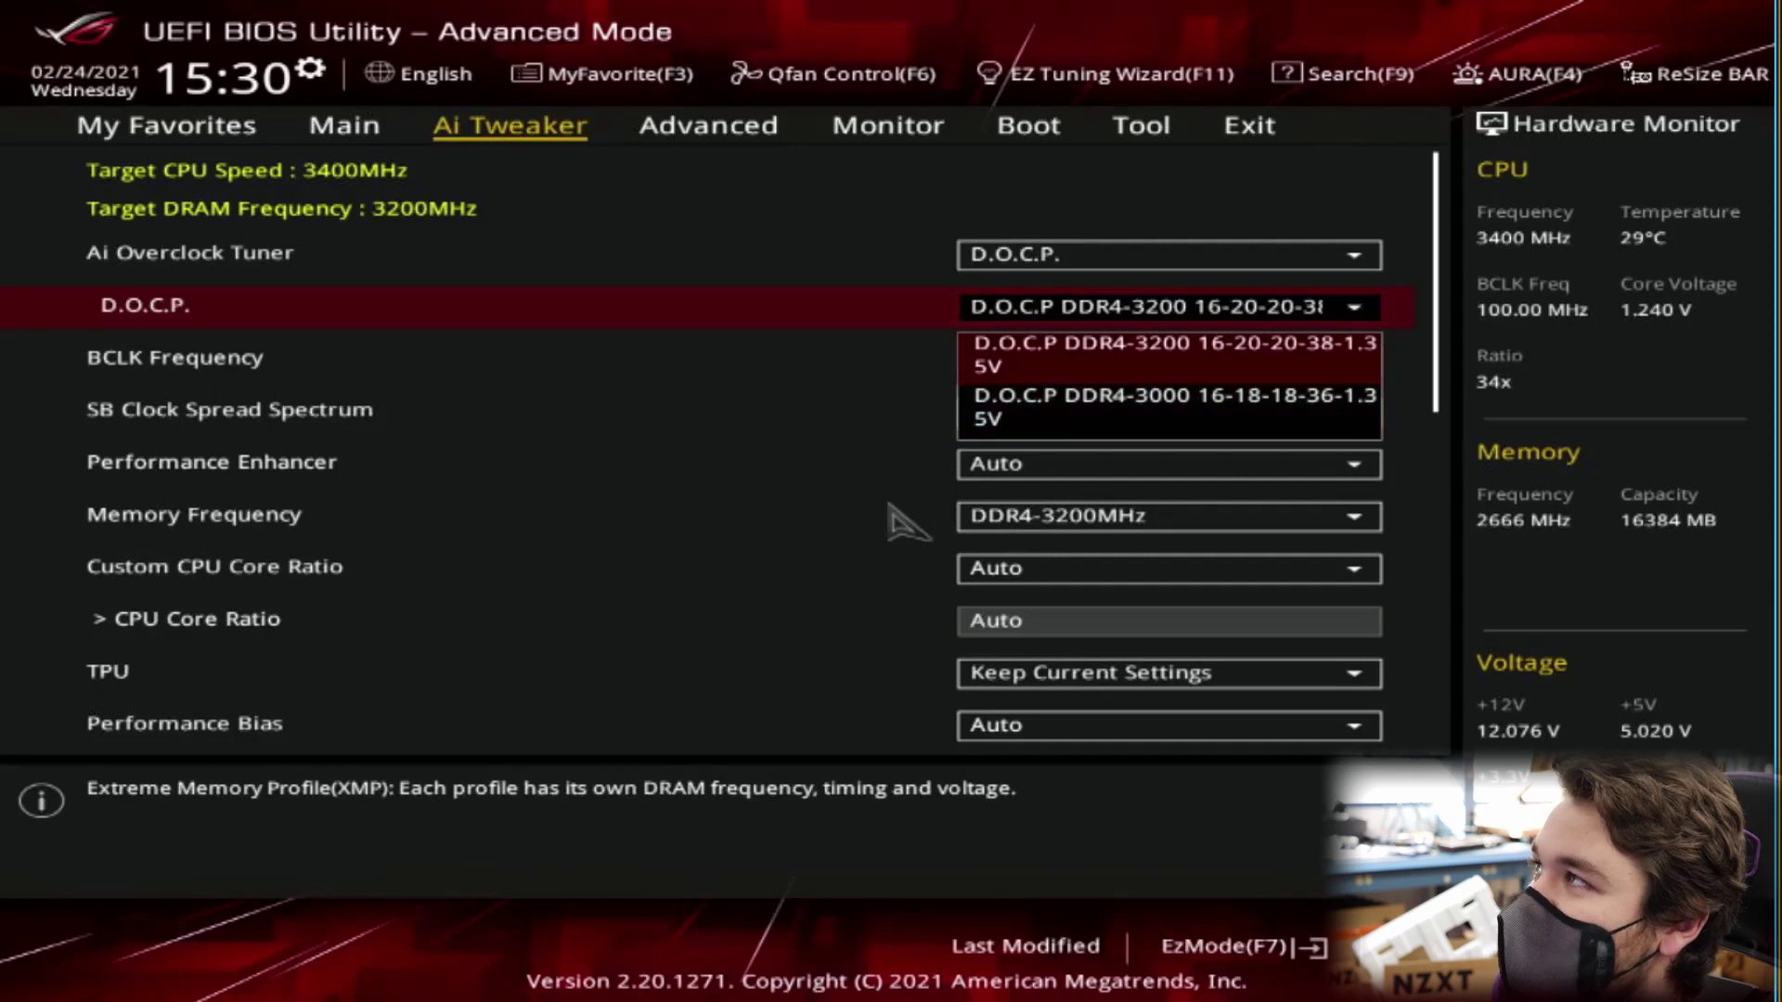
key("Return")
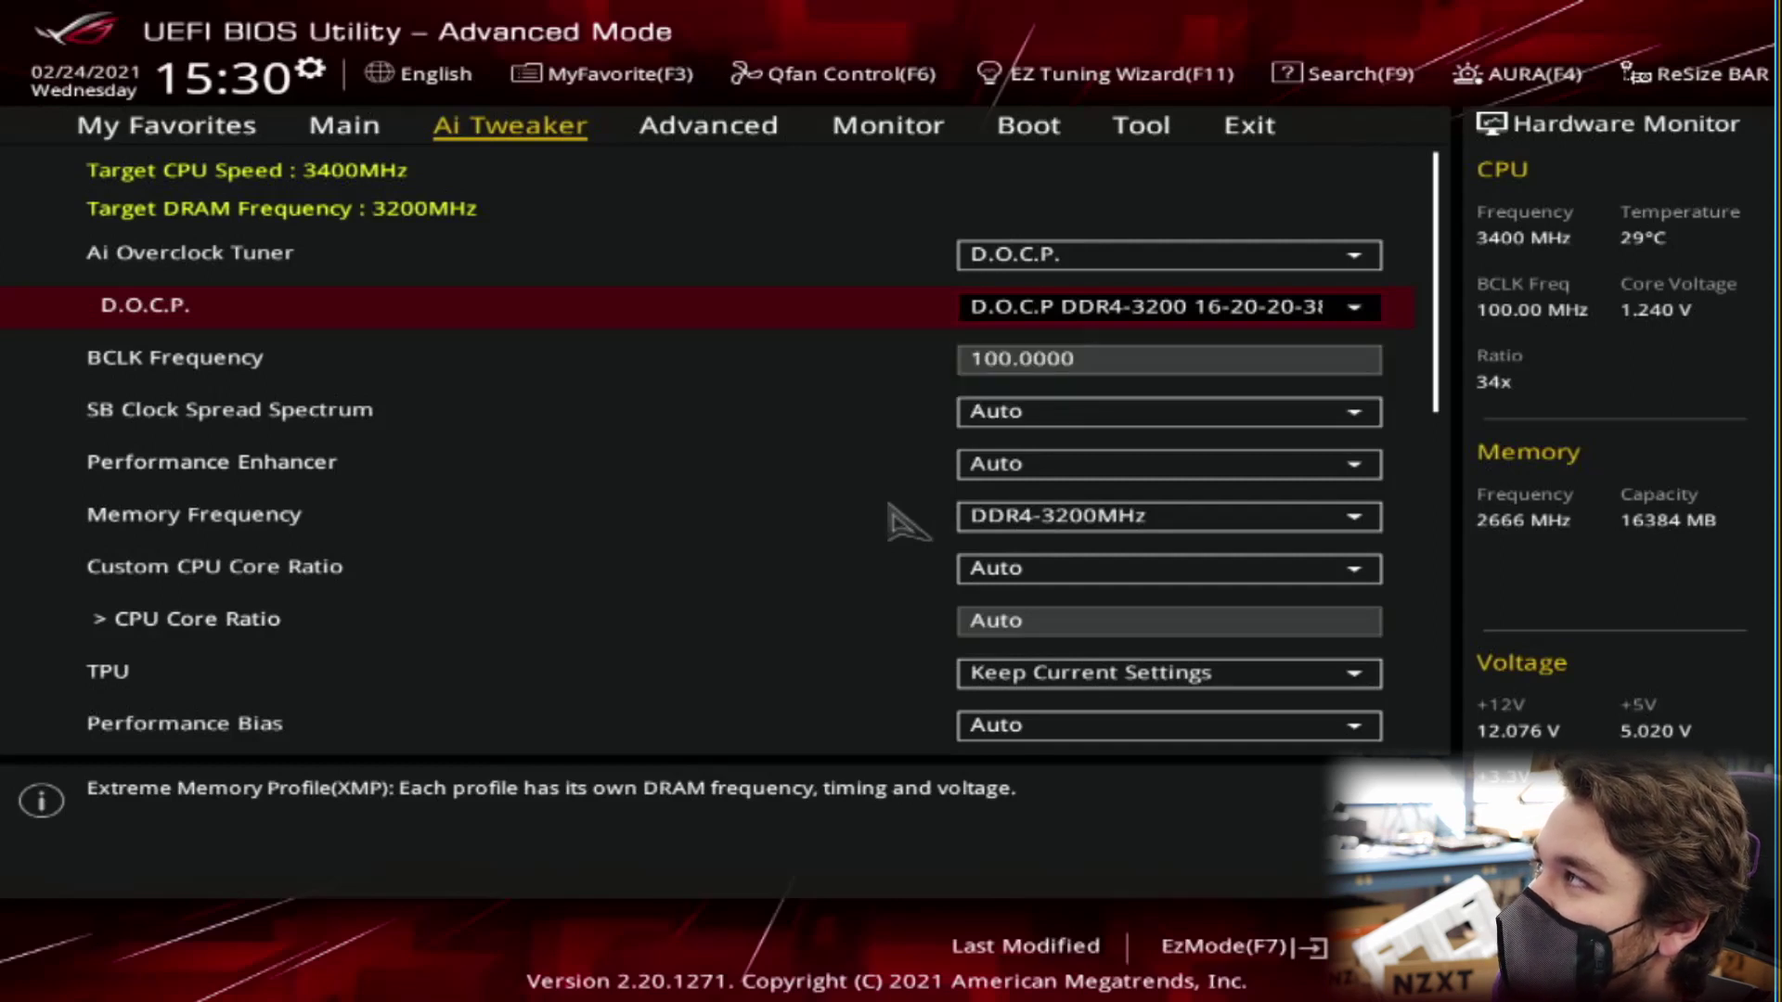
Step: Choose Save Changes & Reset from the Exit tab
key("Right")
key("Right")
key("Right")
key("Right")
key("Right")
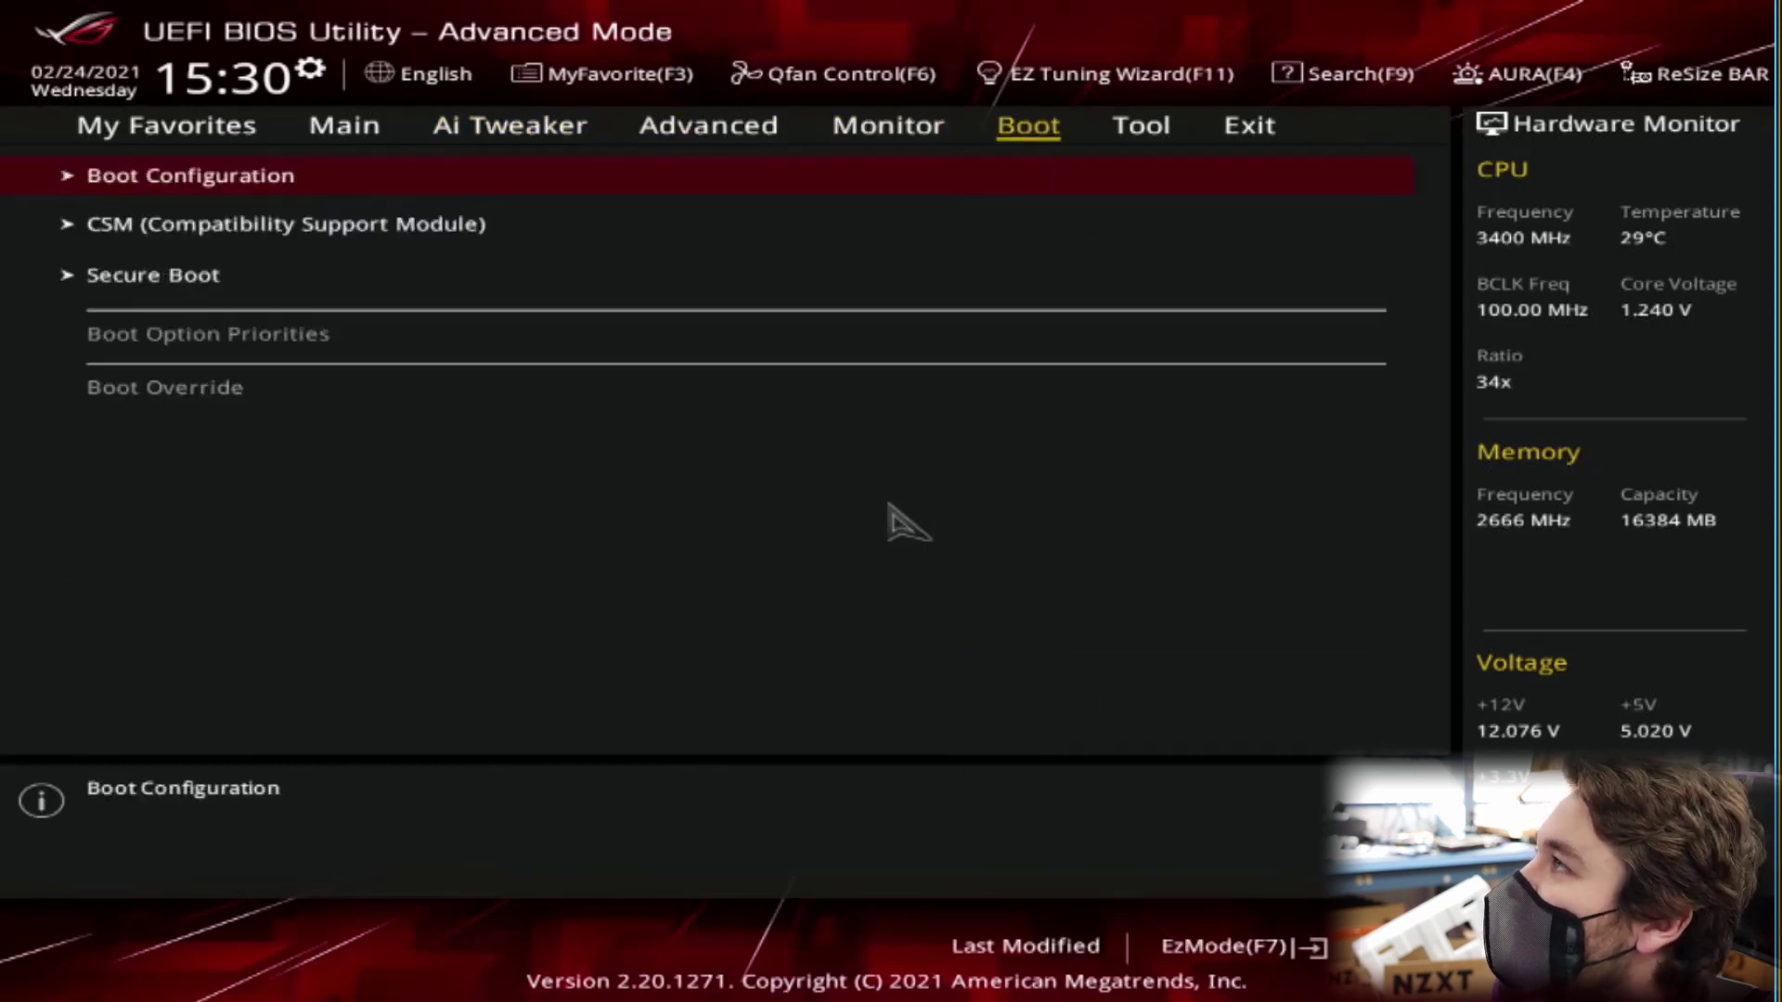
key("Down")
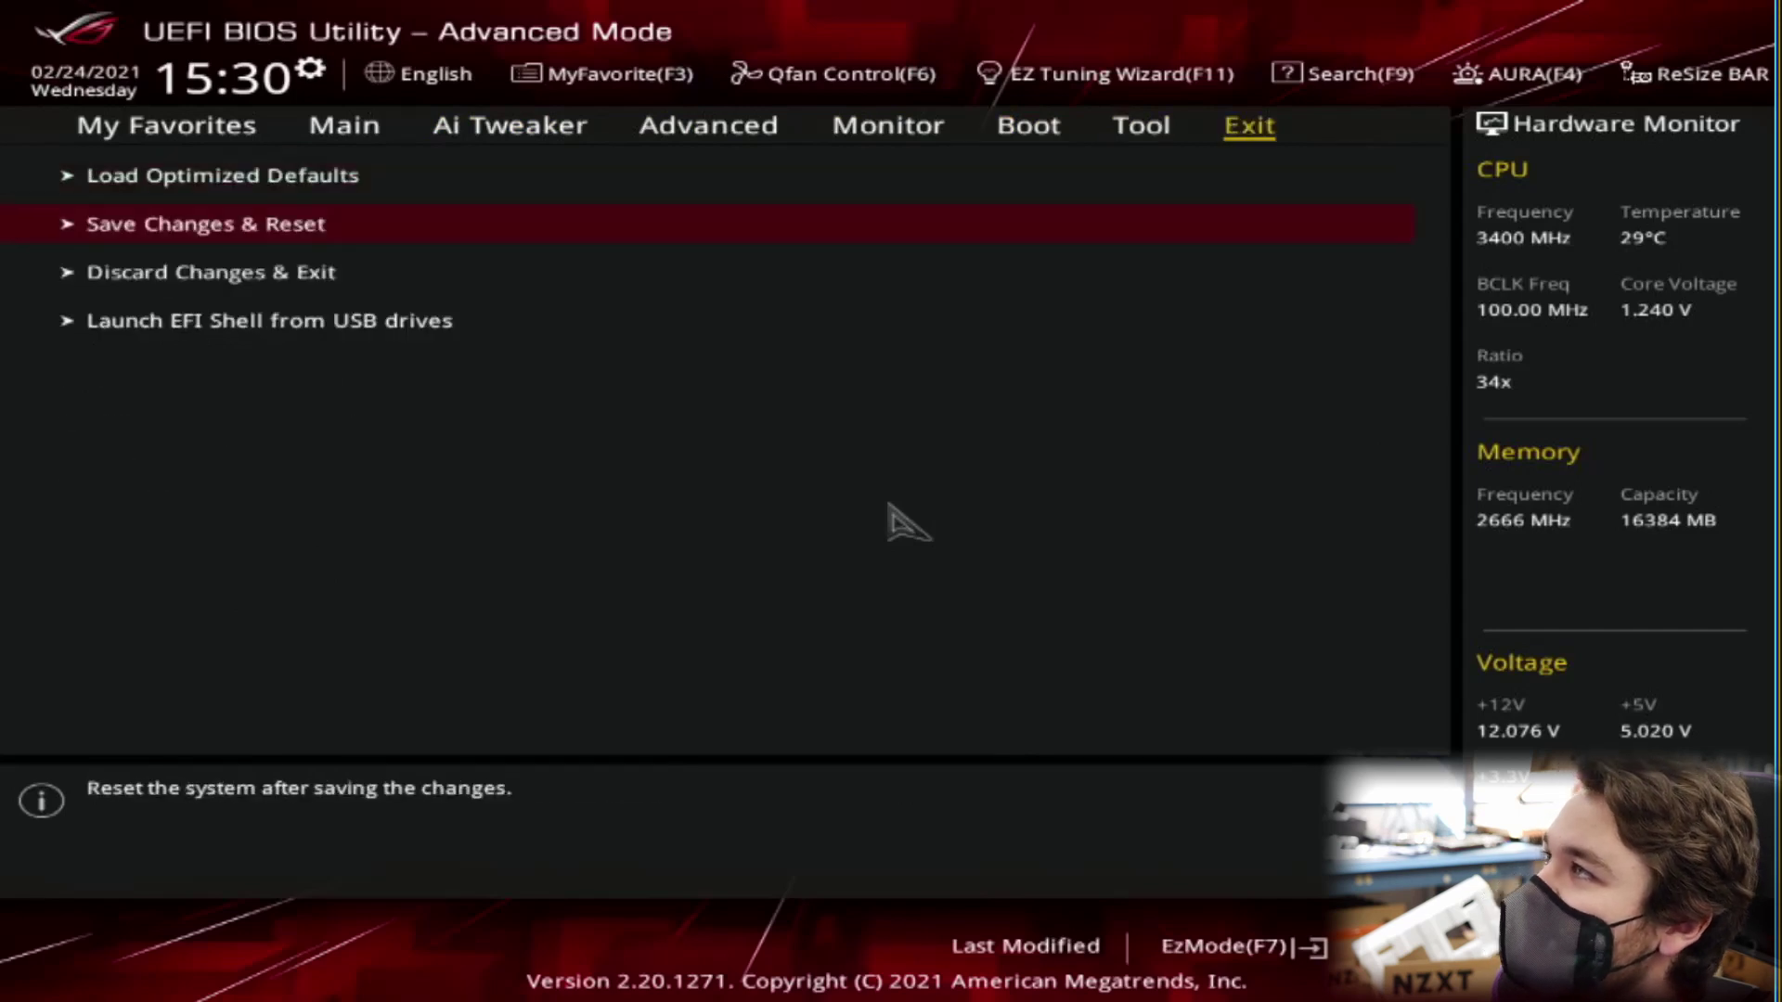
key("Return")
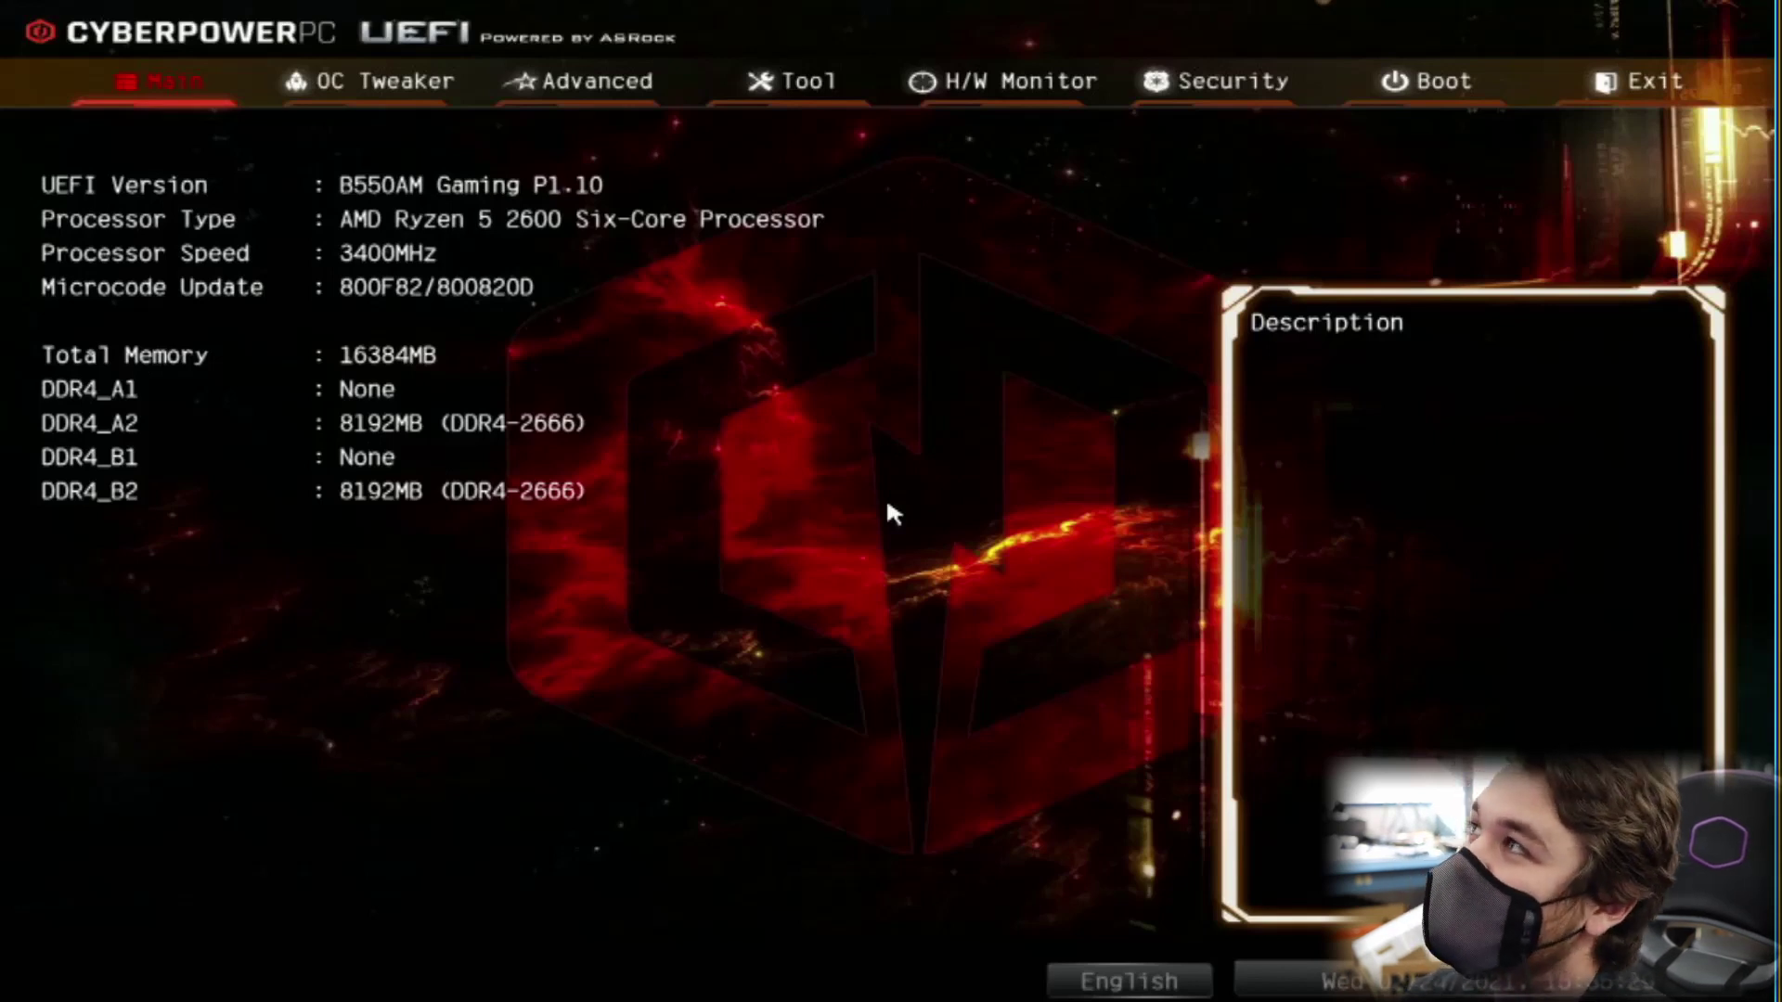
Step: On OC Tweaker, try XMP 2.0 Profile 2 for Load XMP Setting, then switch to XMP 2.0 Profile 1
key("Right")
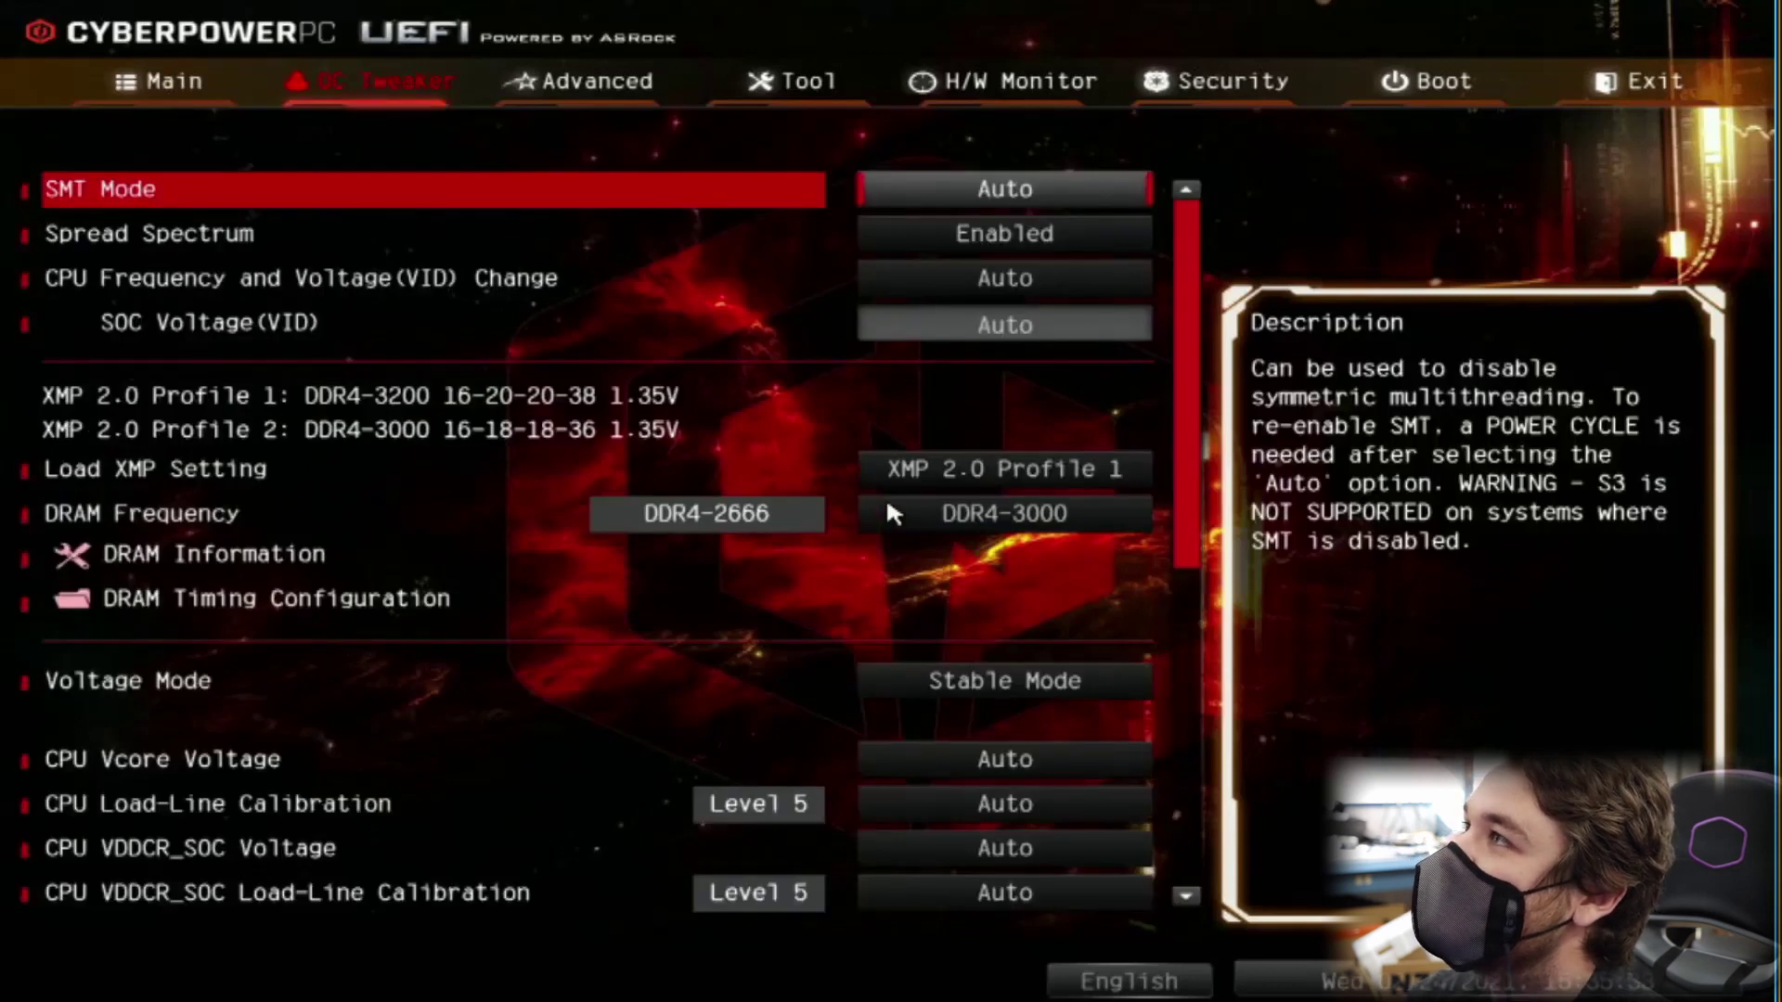
key("Down")
key("Down")
key("Down")
key("Down")
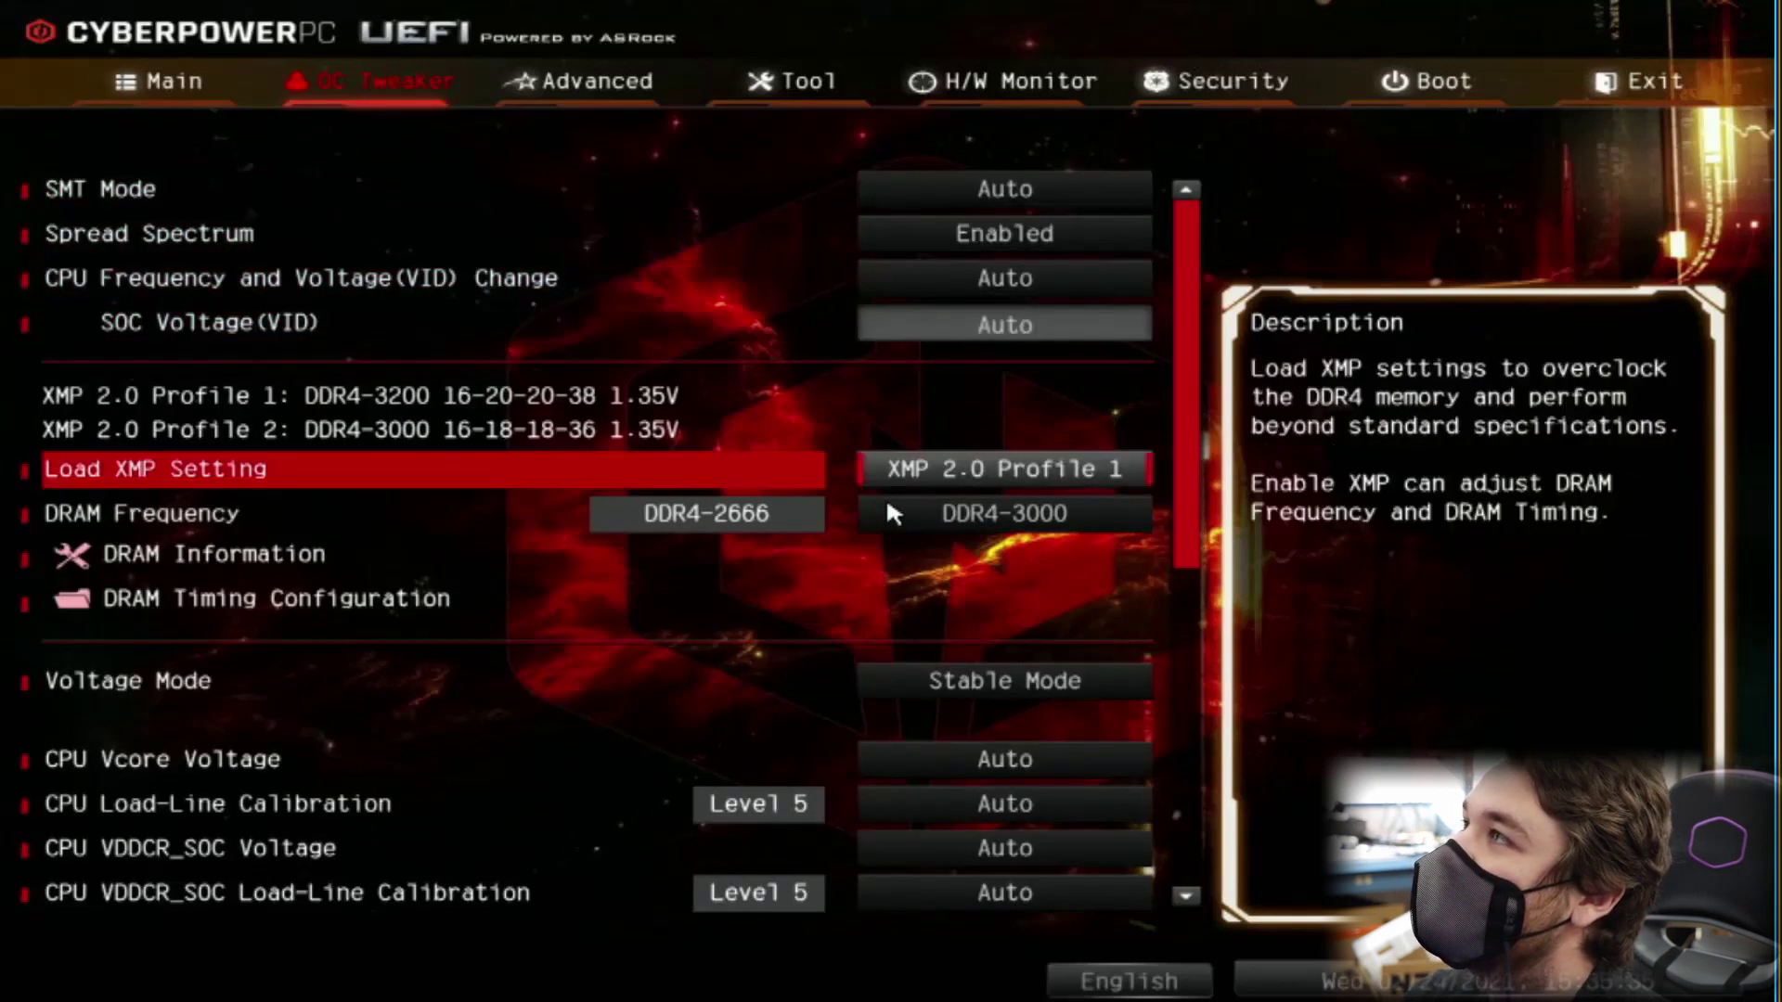
key("Return")
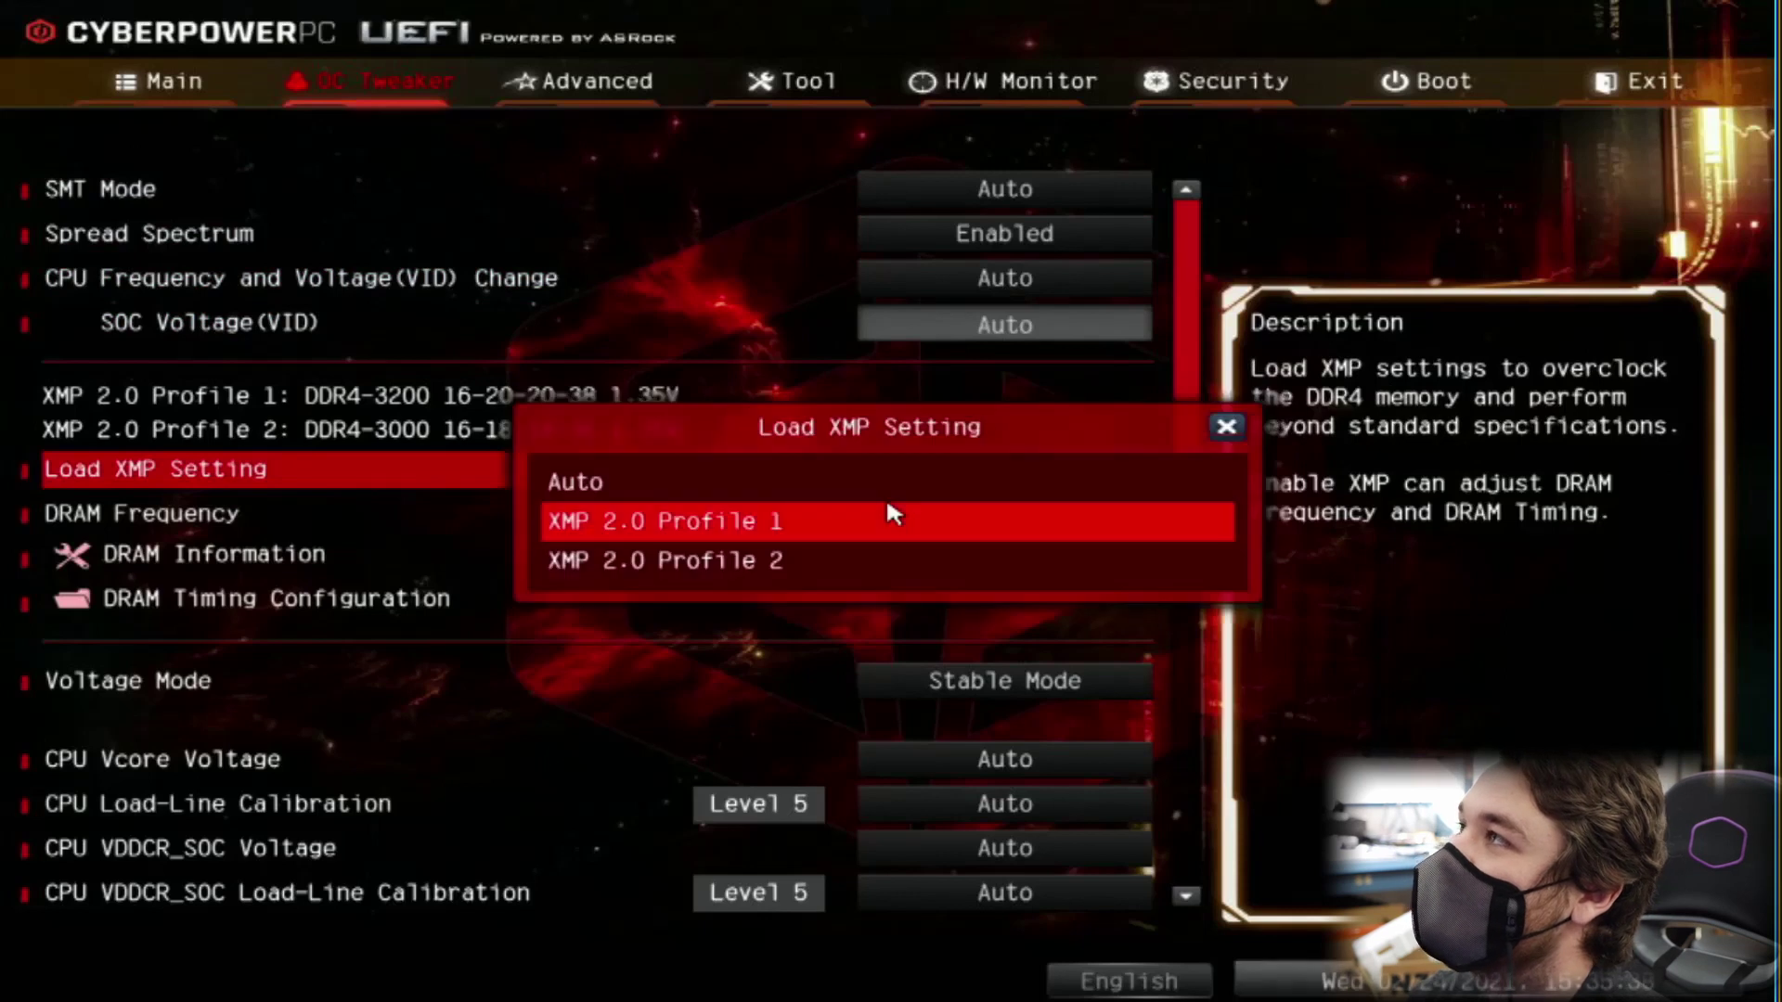
key("Down")
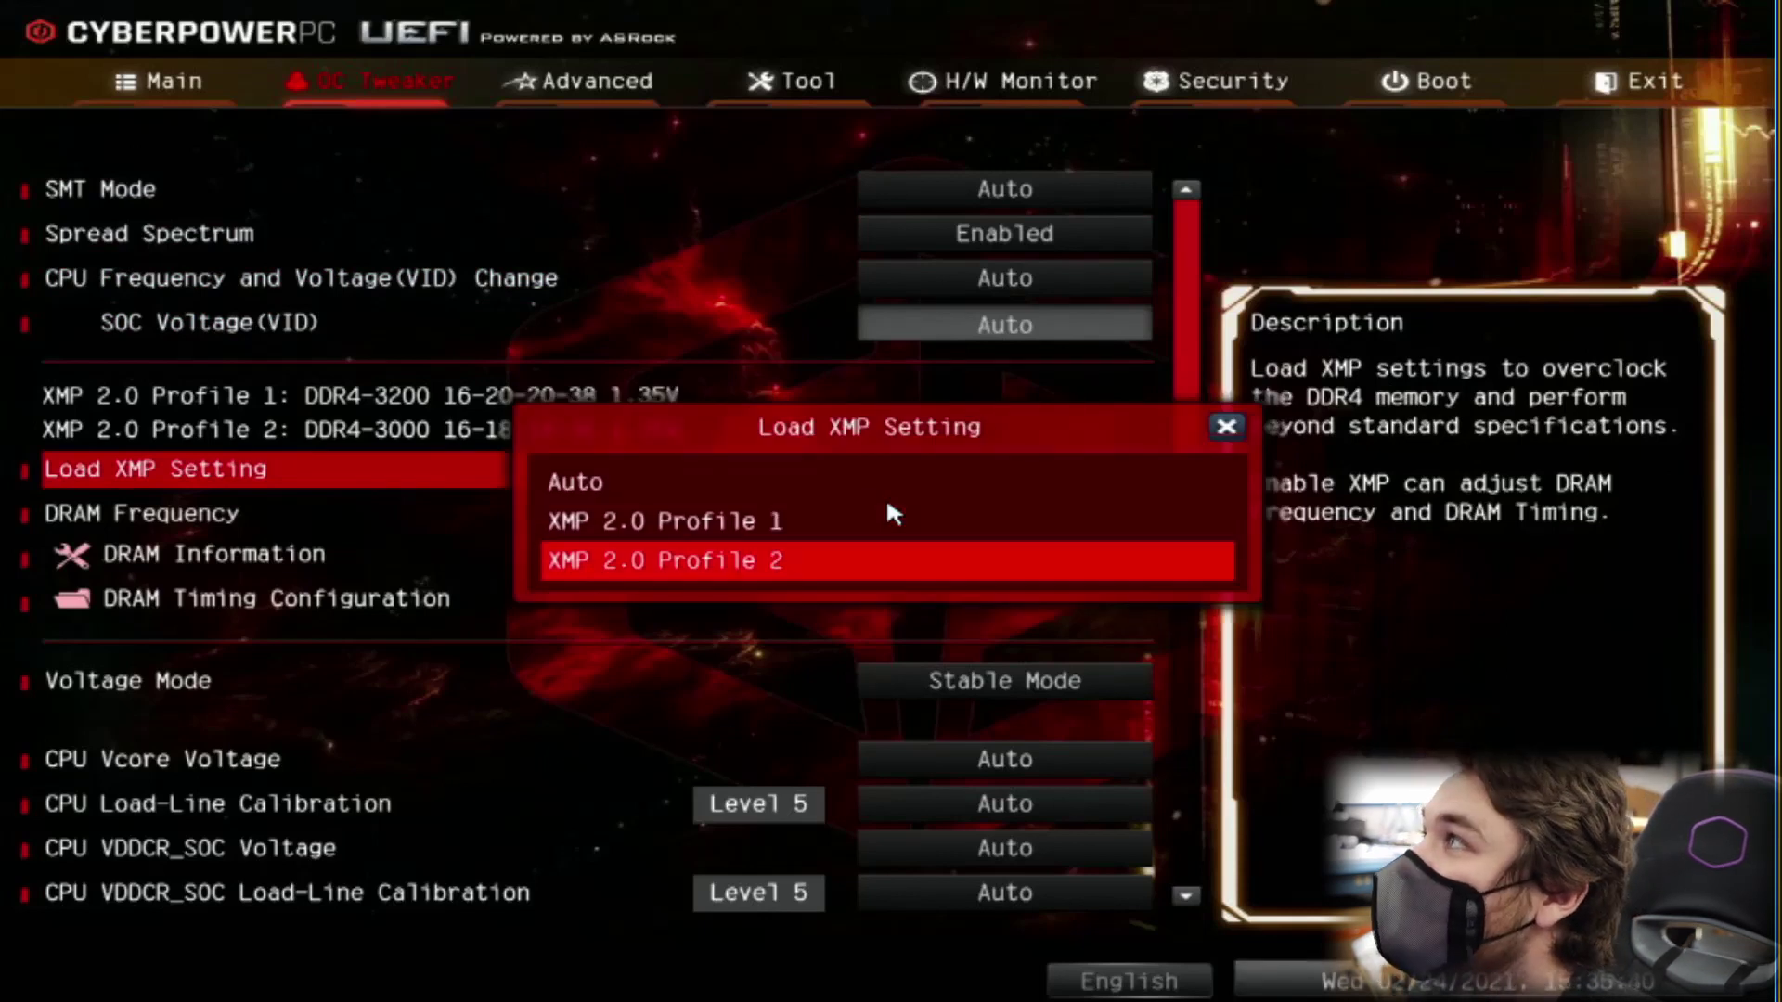
key("Return")
key("Down")
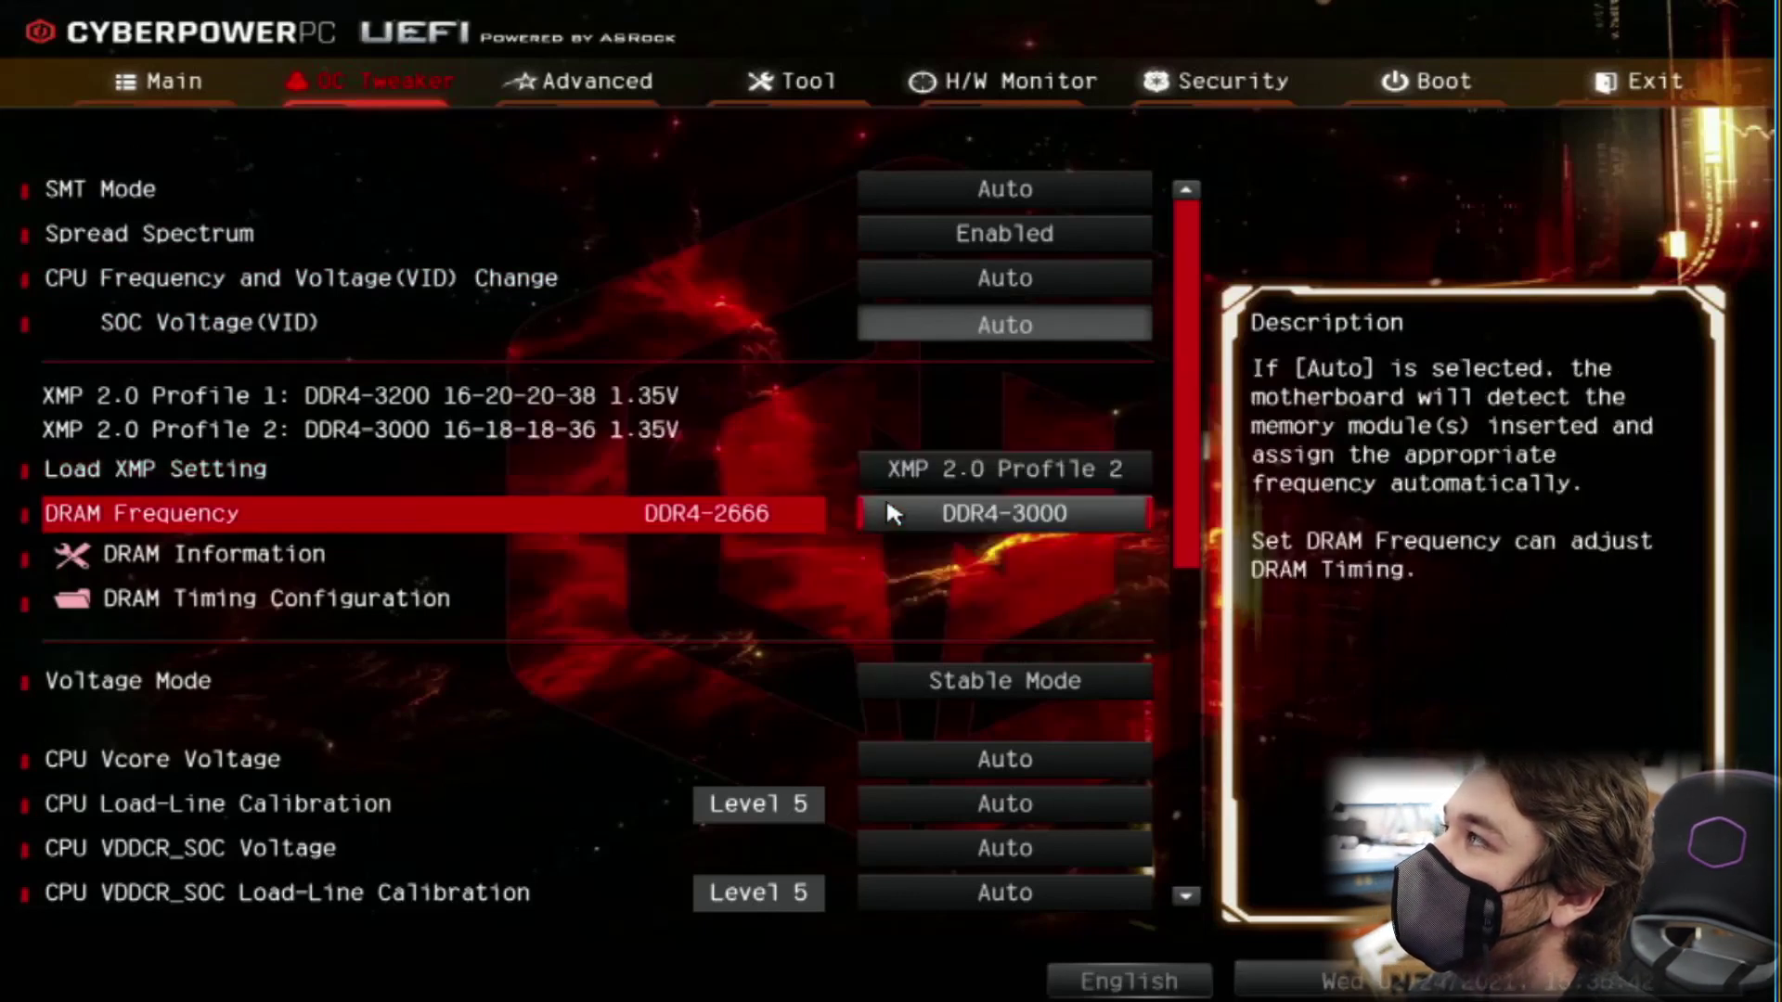
key("Up")
key("Return")
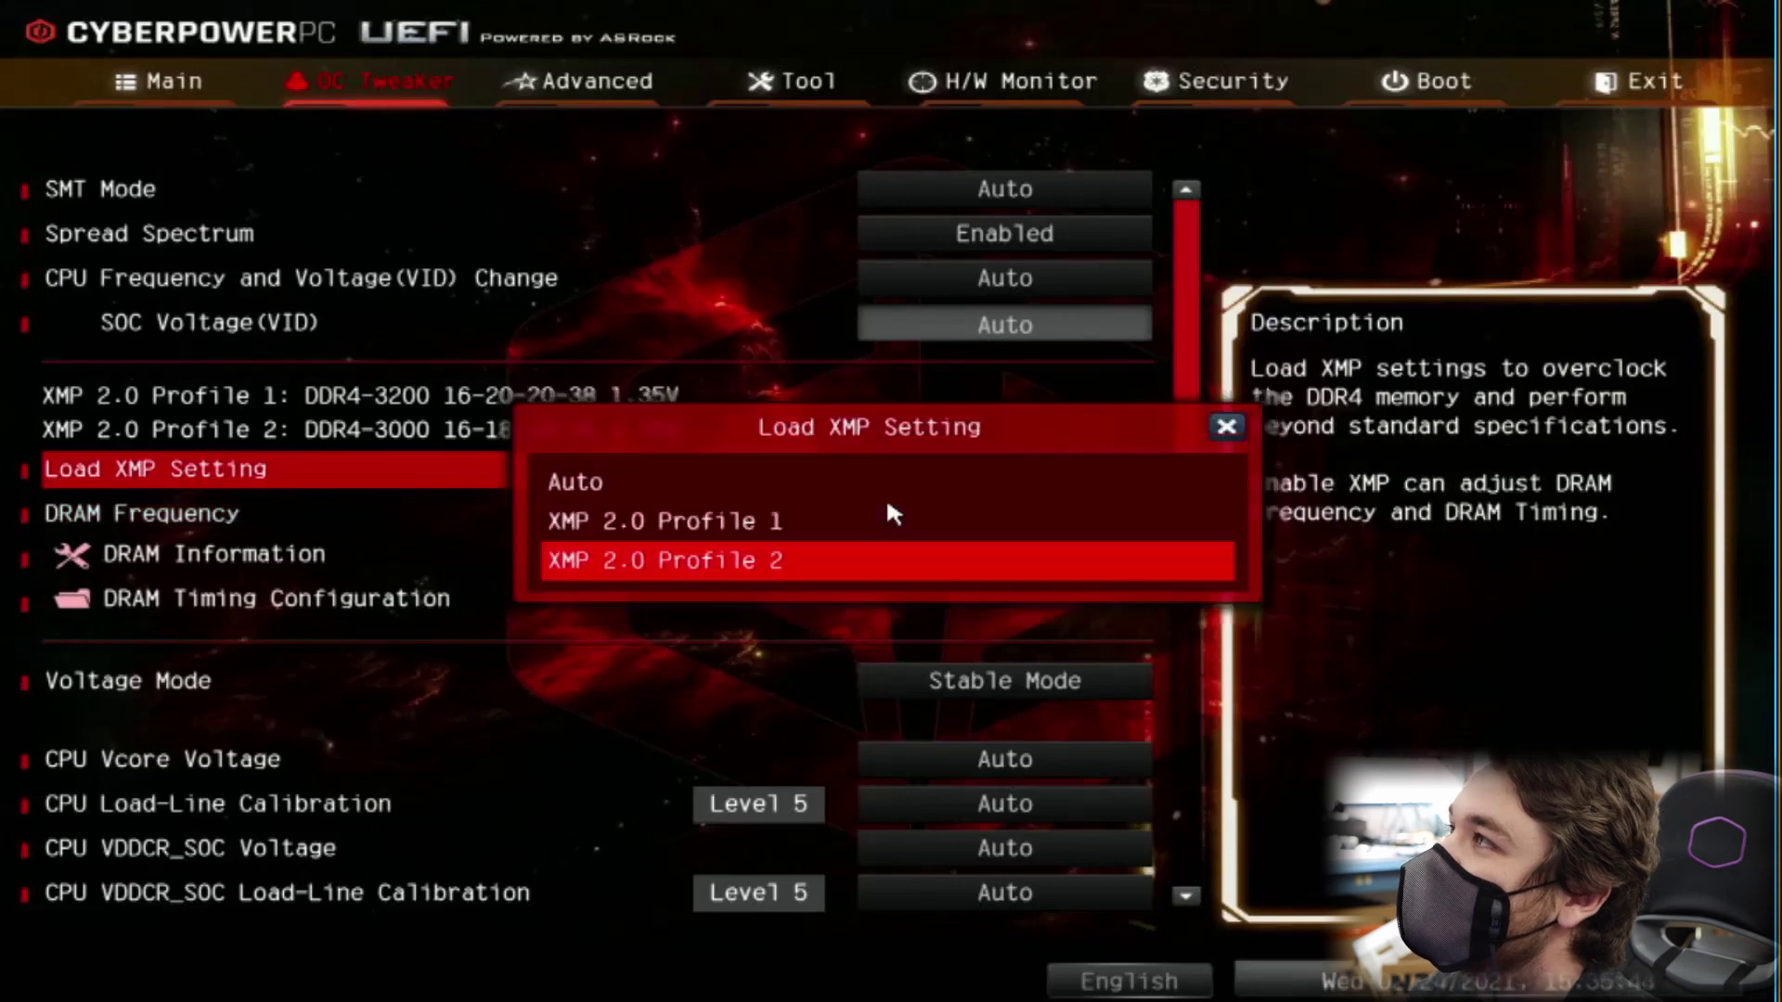
key("Up")
key("Return")
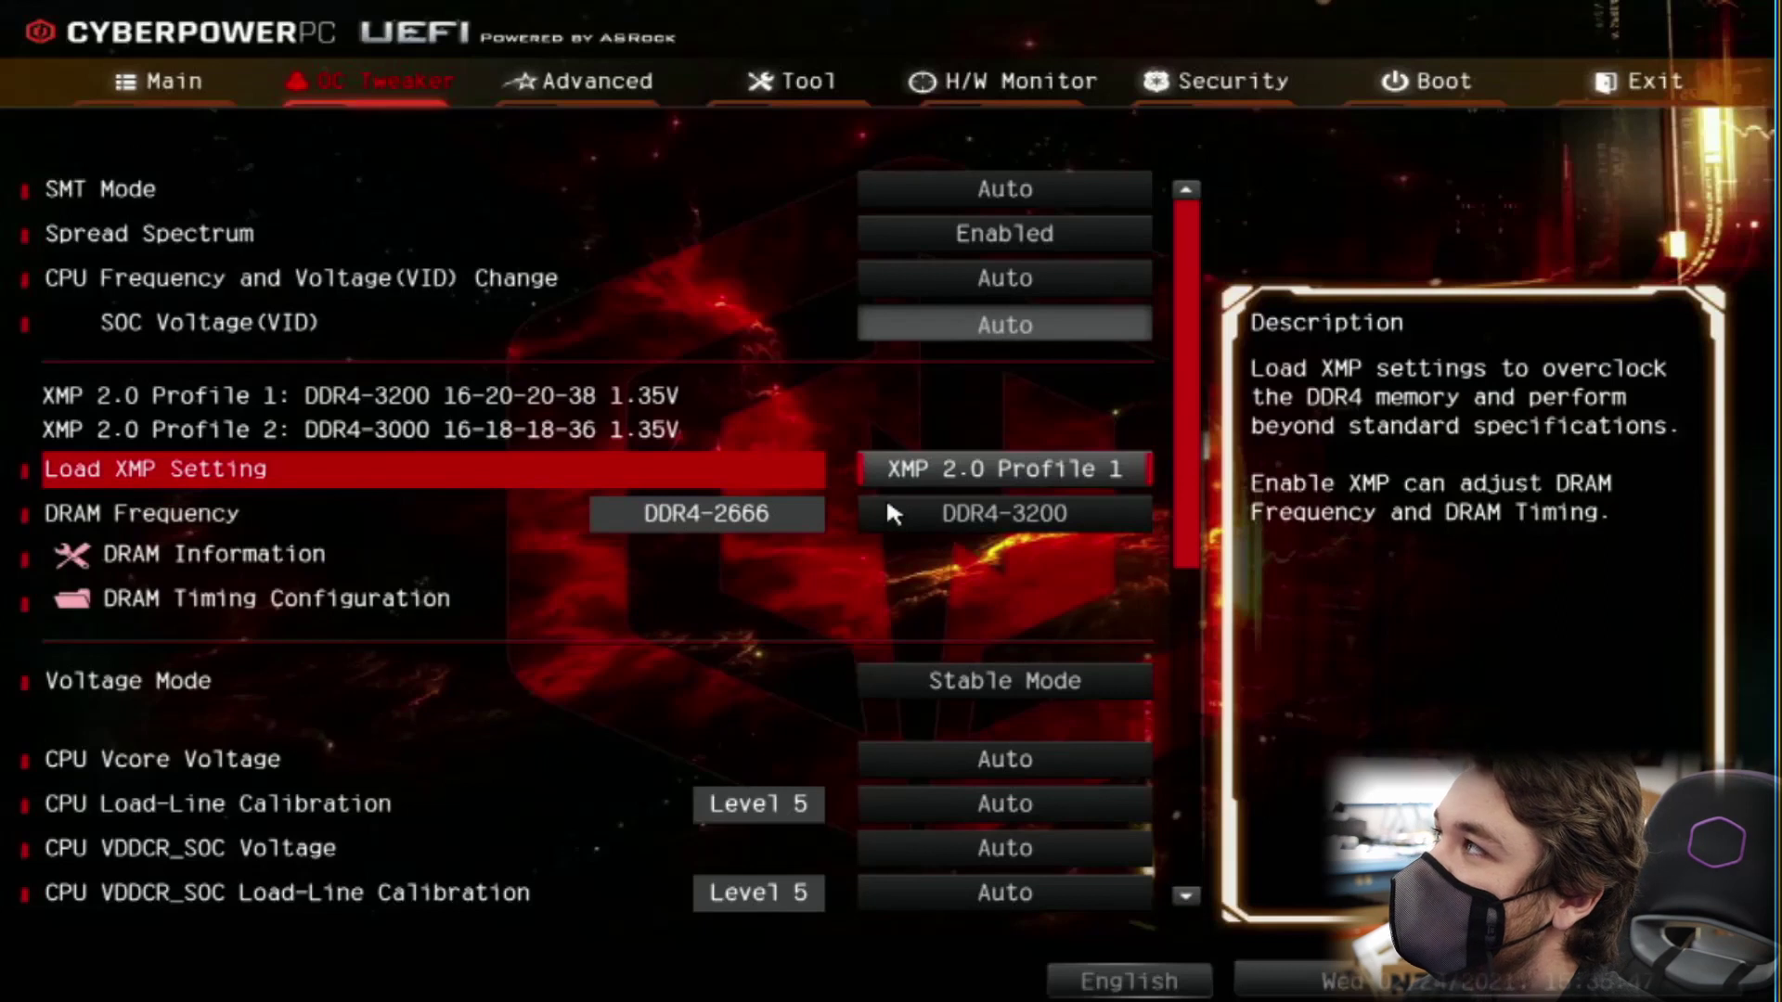
Step: Recheck Profile 2's DRAM frequency, settle on XMP 2.0 Profile 1 (DDR4-3200), and move toward the Boot tab
key("Return")
key("Down")
key("Return")
key("Down")
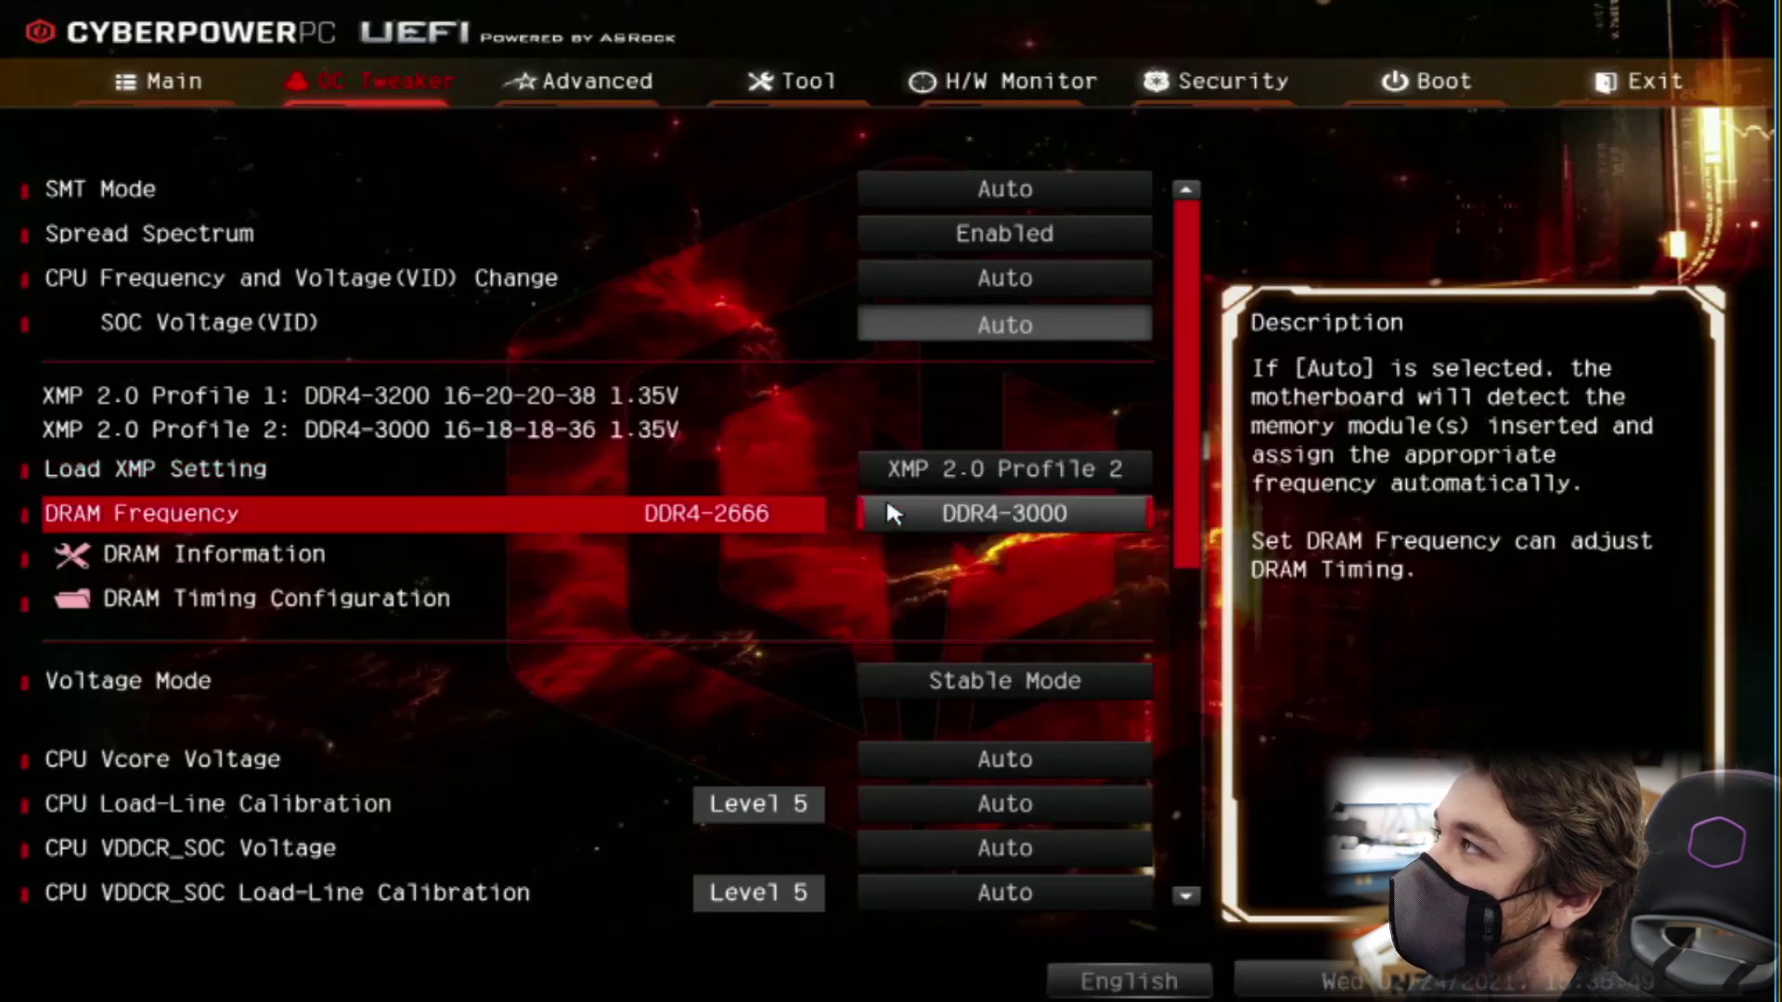
key("Up")
key("Return")
key("Up")
key("Return")
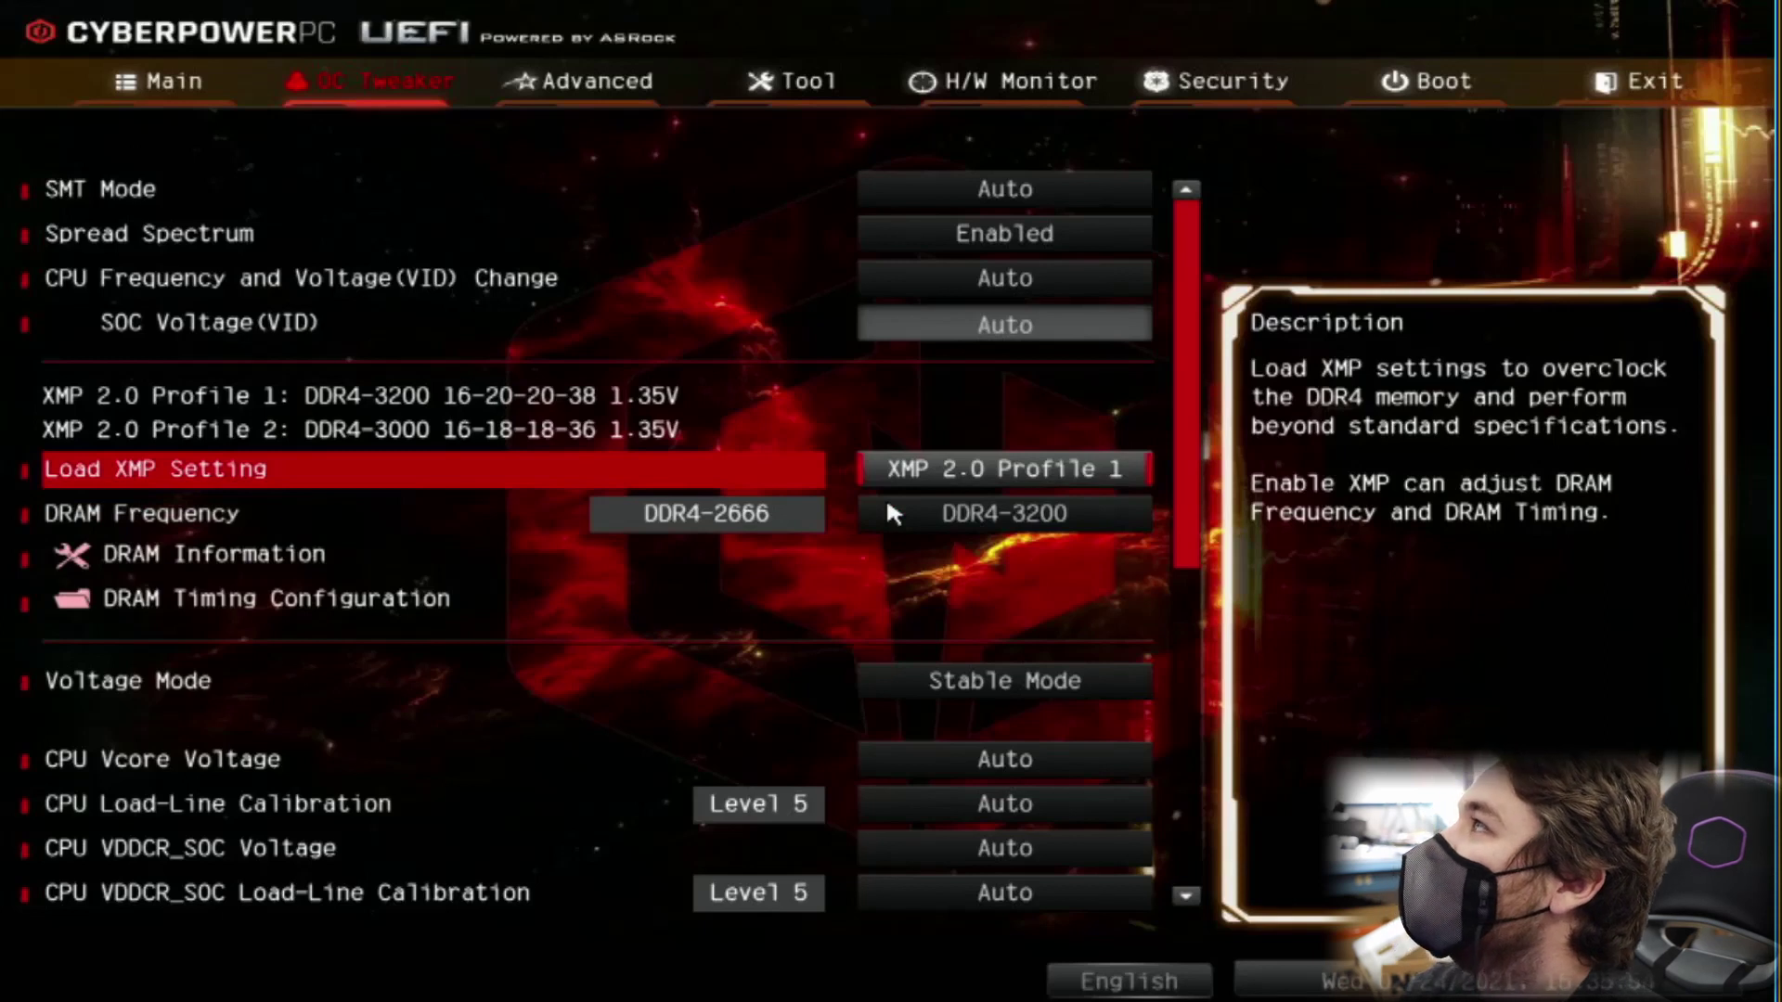
key("Right")
key("Right")
key("Right")
key("Right")
key("Right")
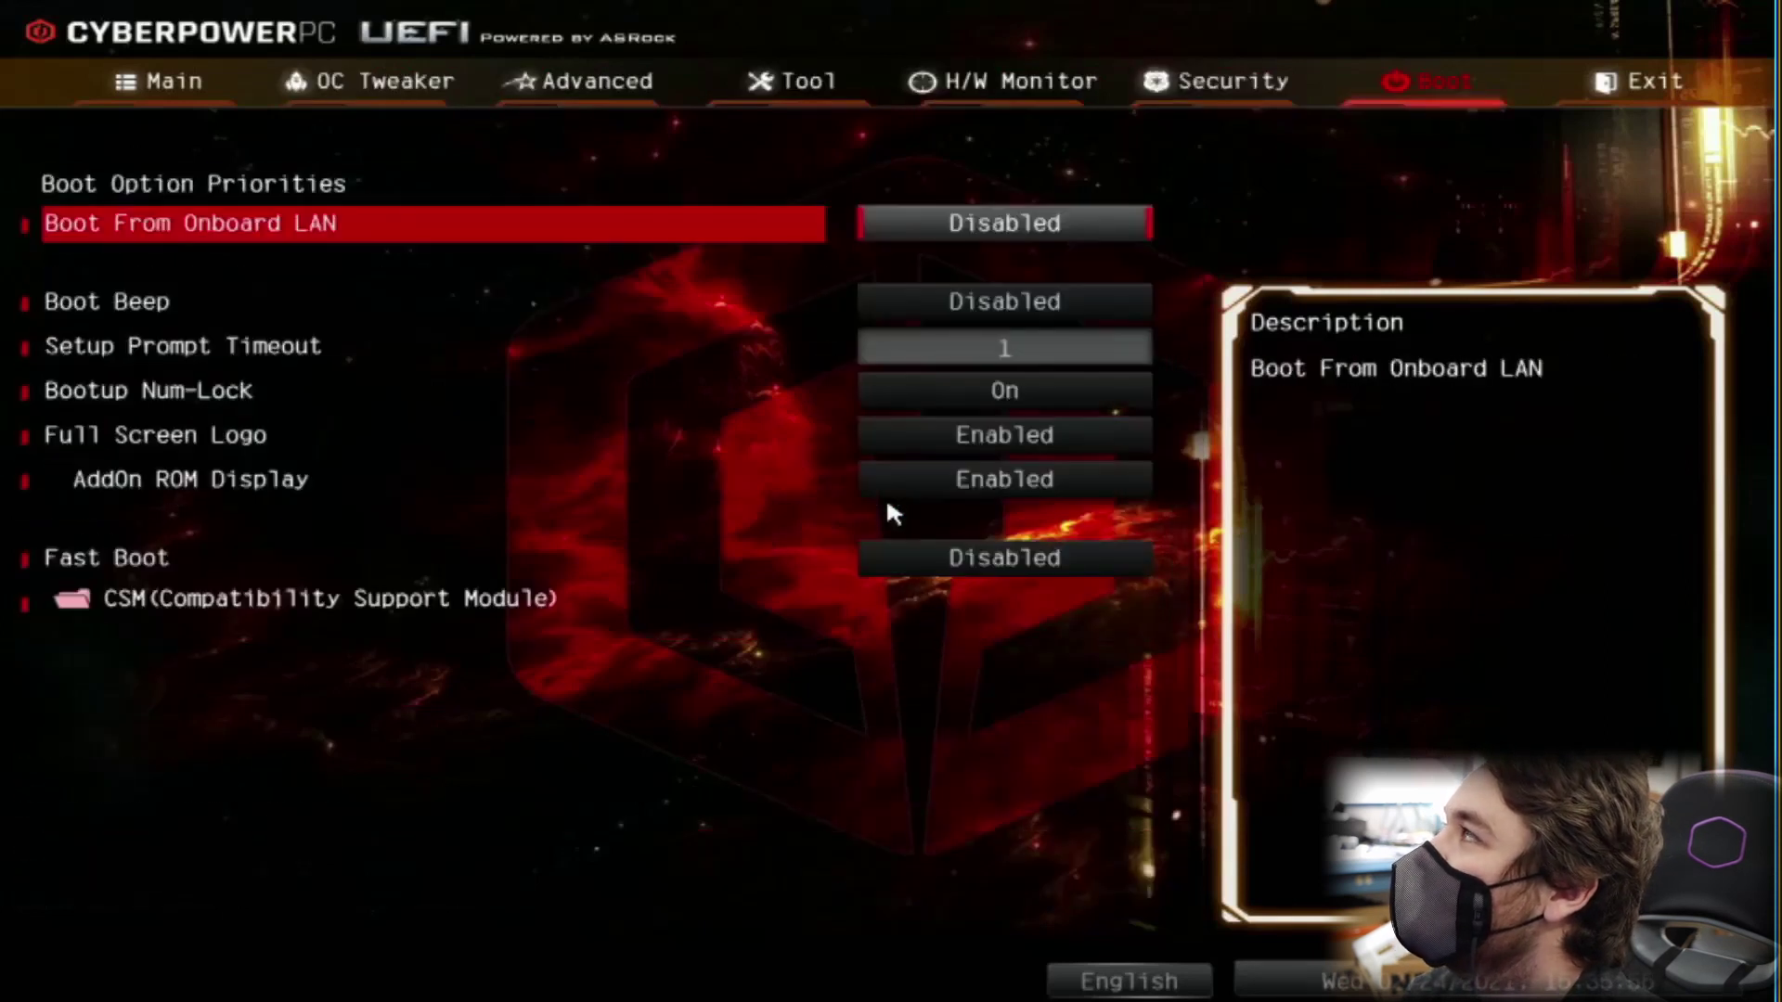
key("Right")
Step: Bring up the Yes/No confirmation for Save Changes and Exit on the Exit tab
key("Return")
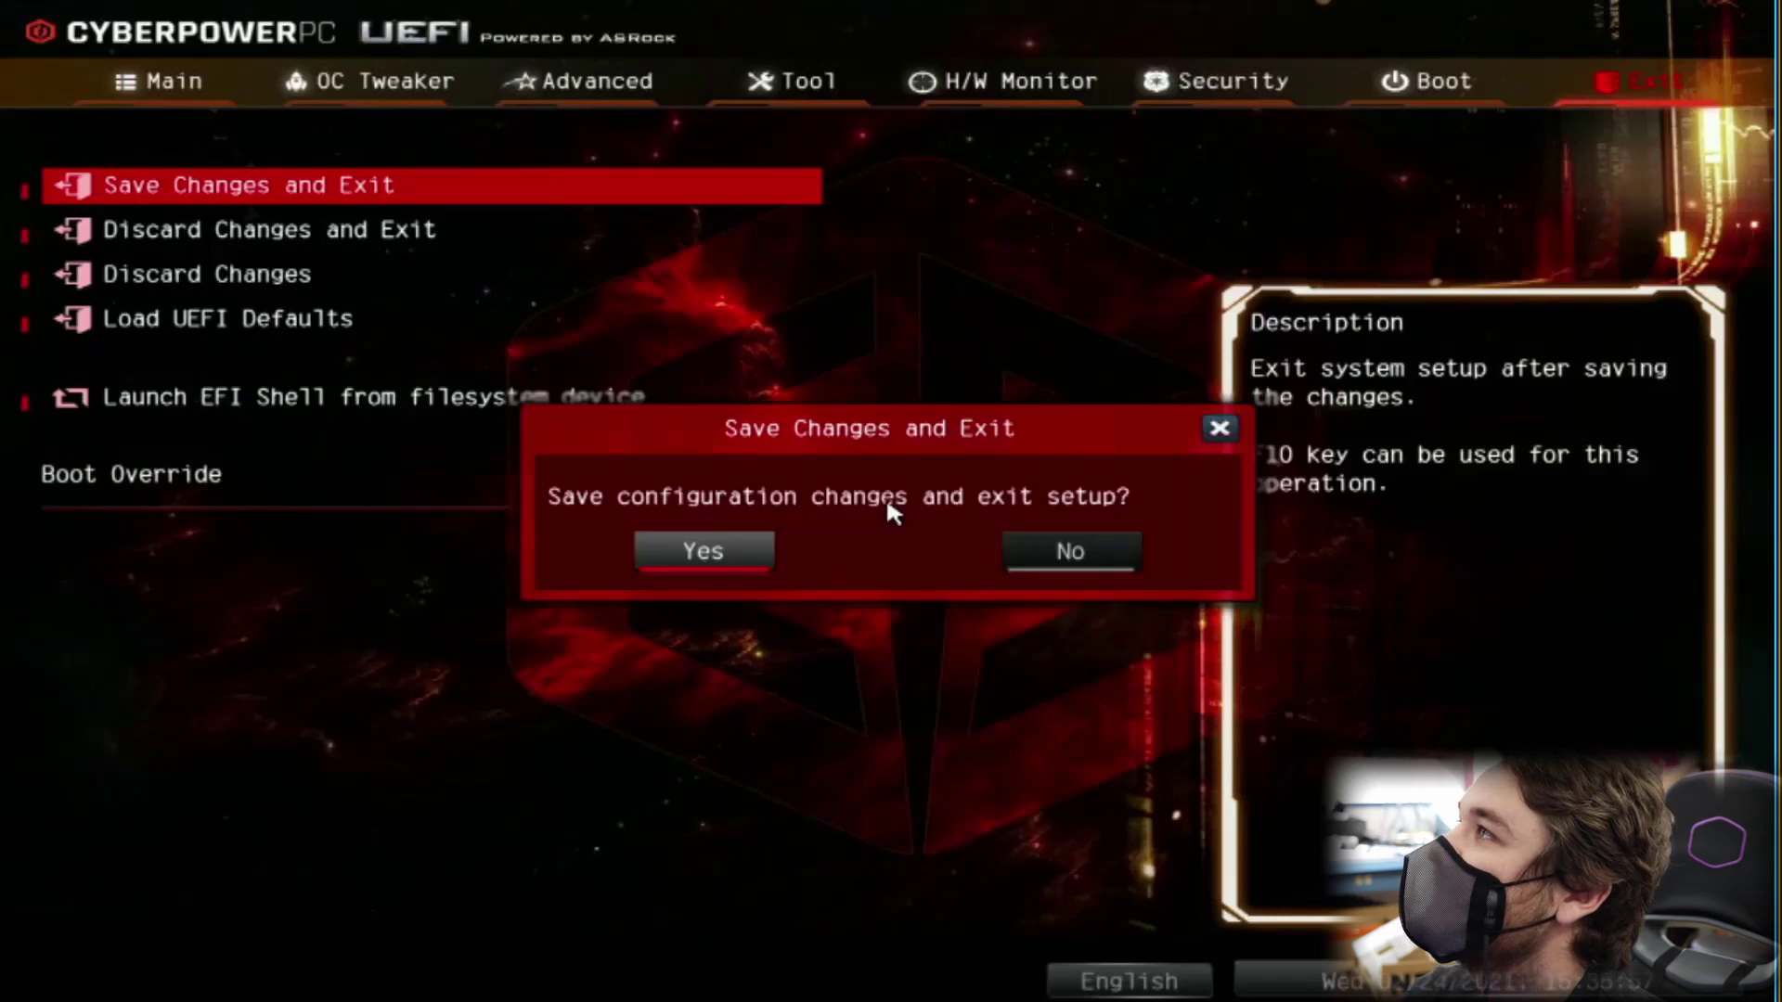